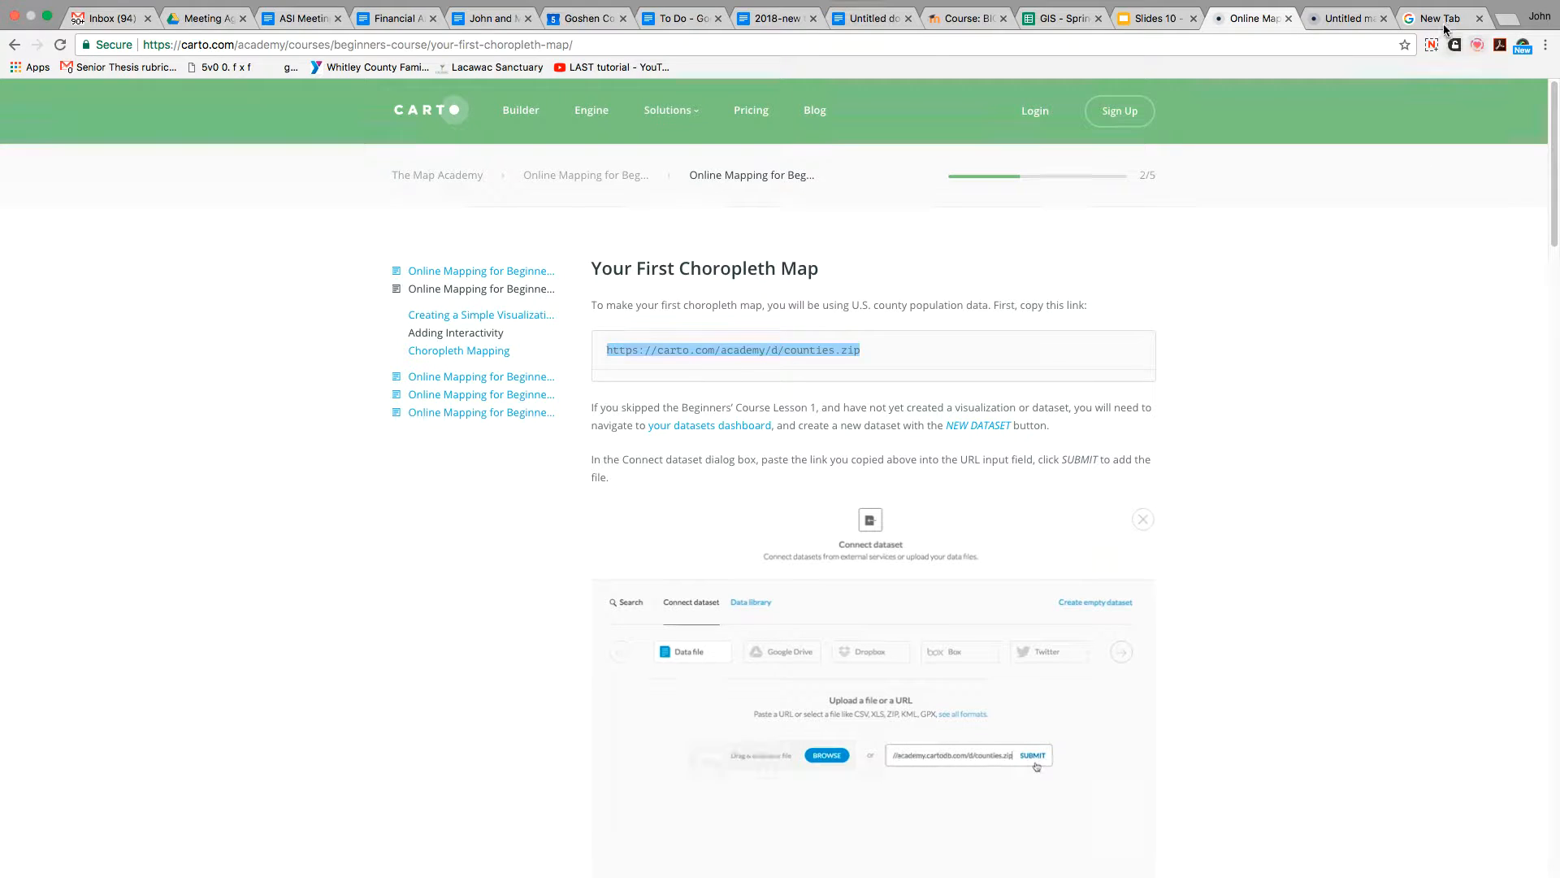
Step: Switch to the untitled CARTO map and review the us_counties_1 layer's data table before returning to the map view
click(1337, 18)
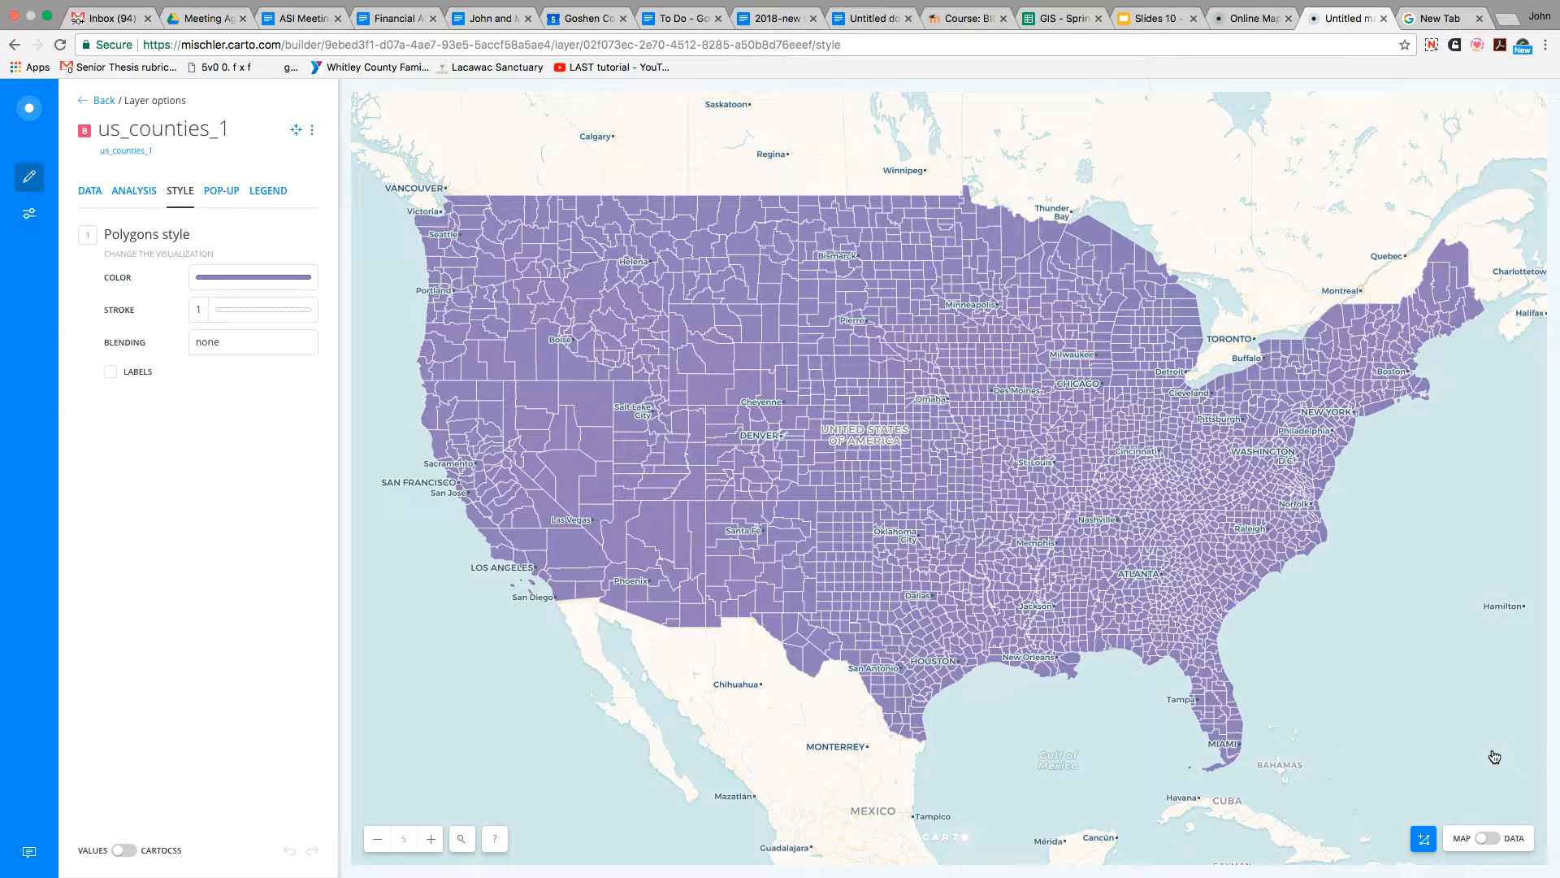
click(1492, 840)
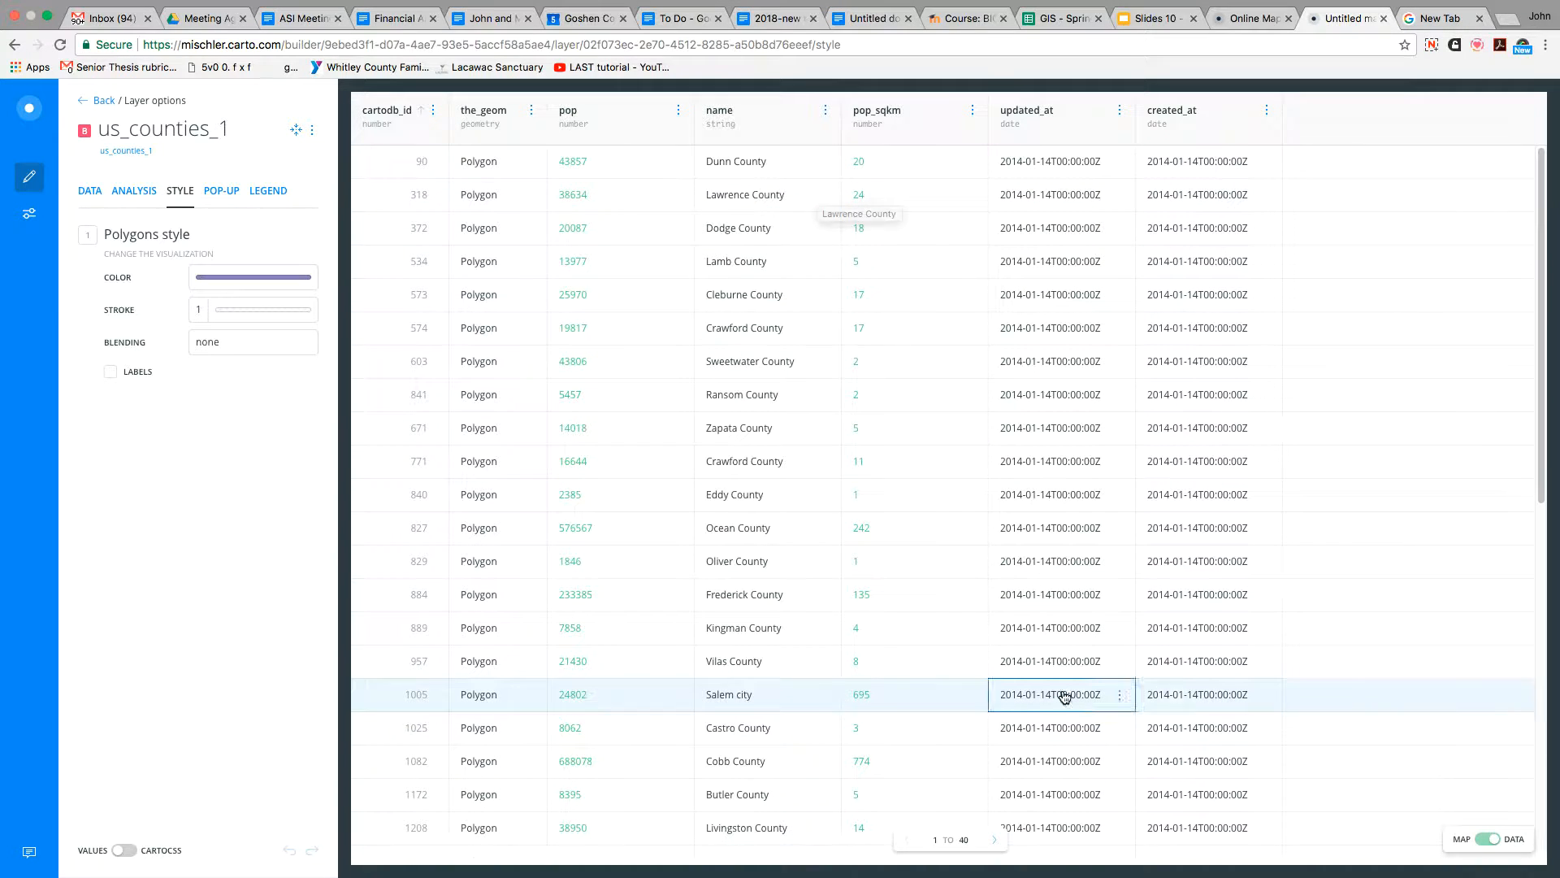
click(1481, 842)
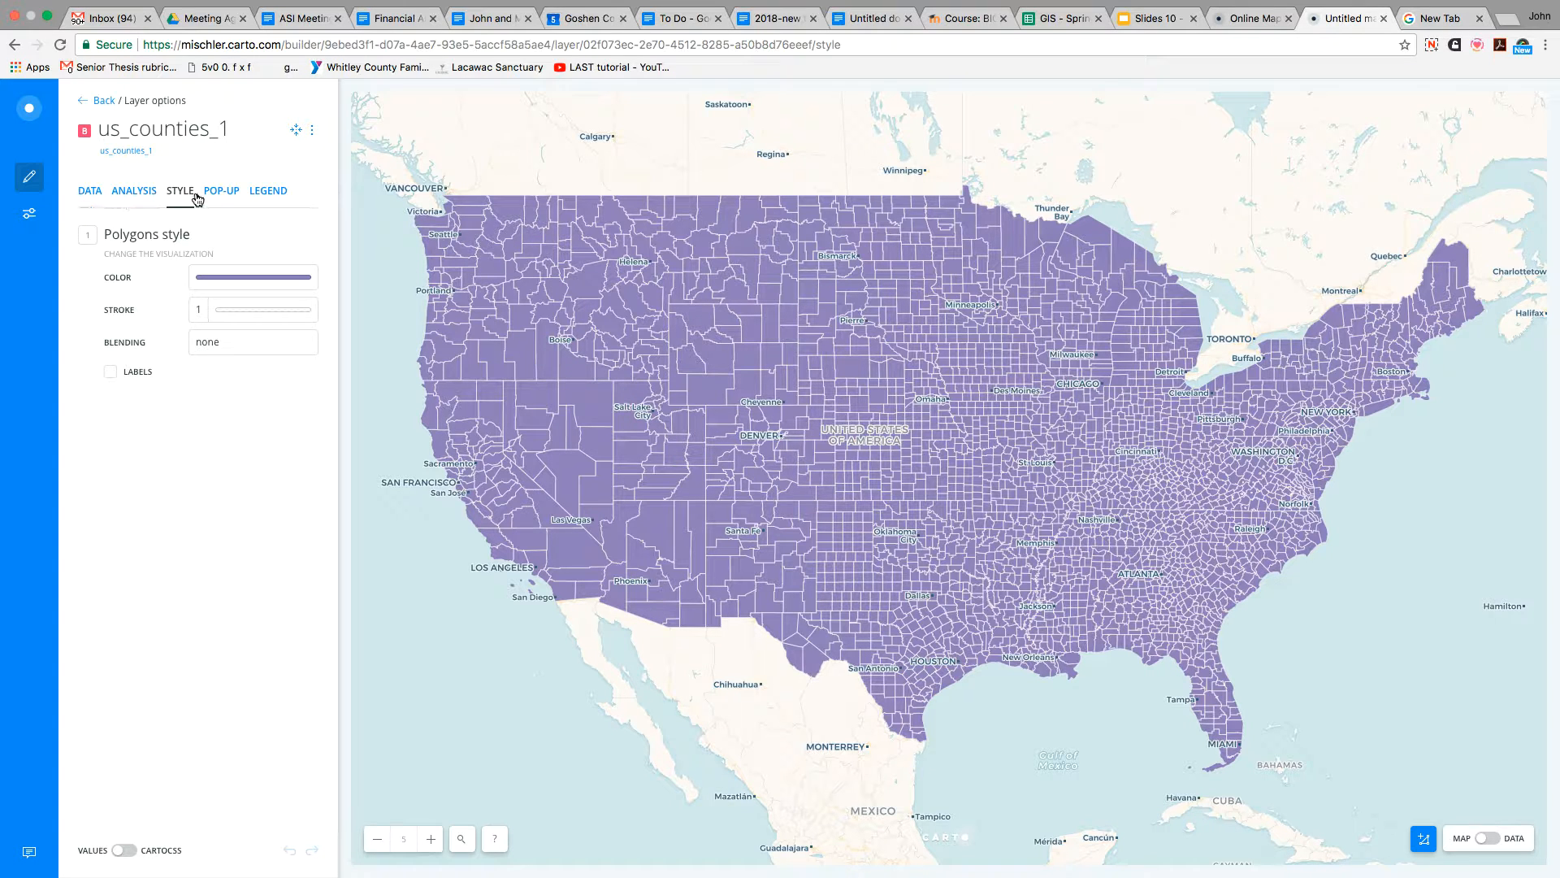
Step: Review the data, analysis, style, pop-up and legend options available for the us_counties_1 layer
click(89, 192)
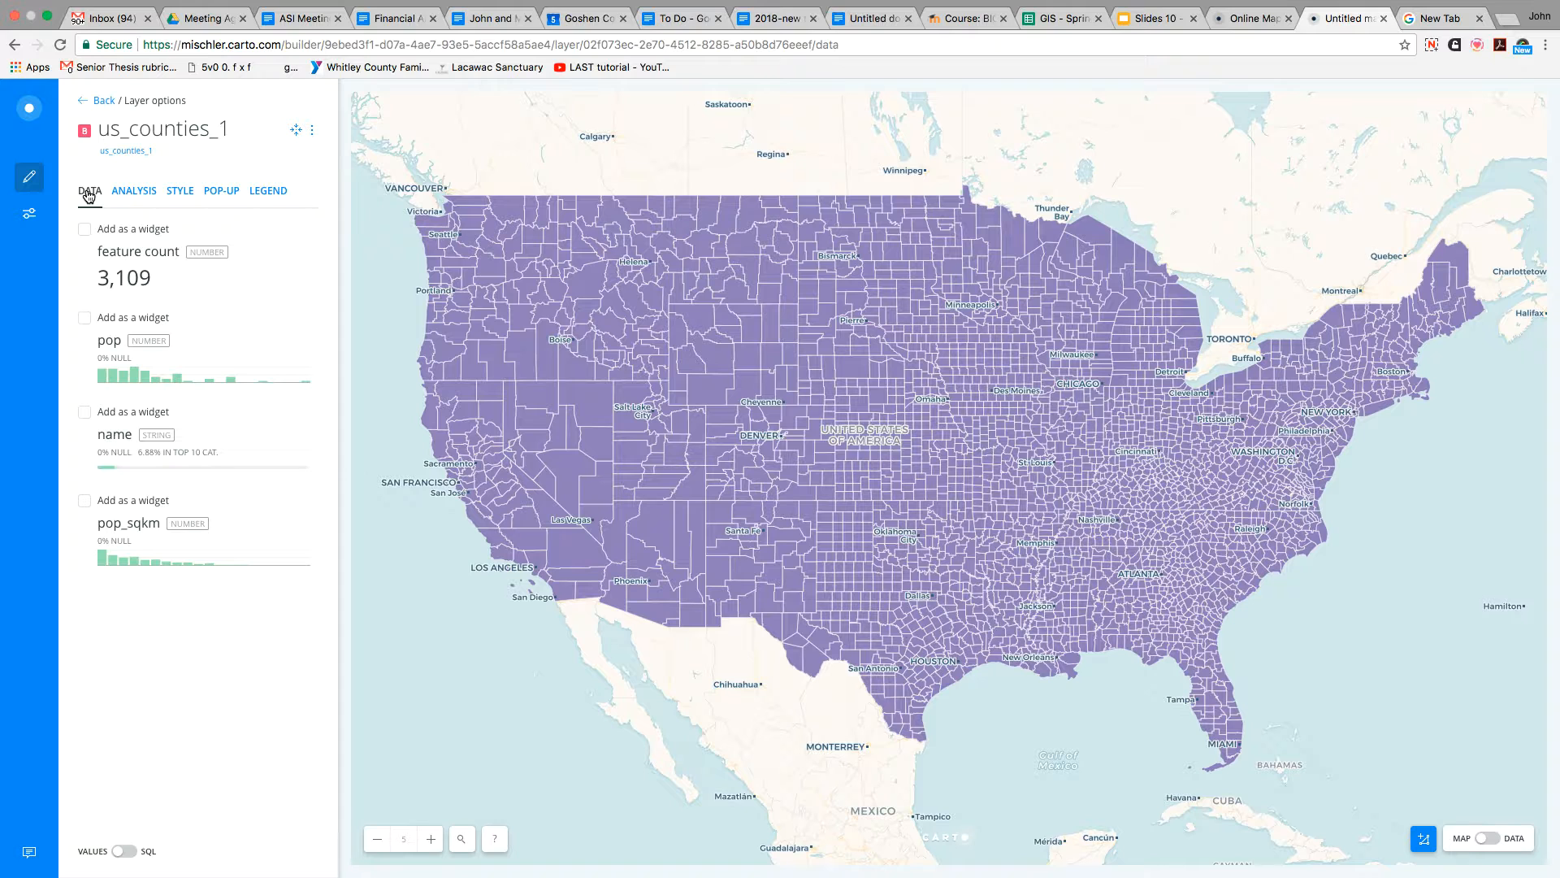
click(130, 195)
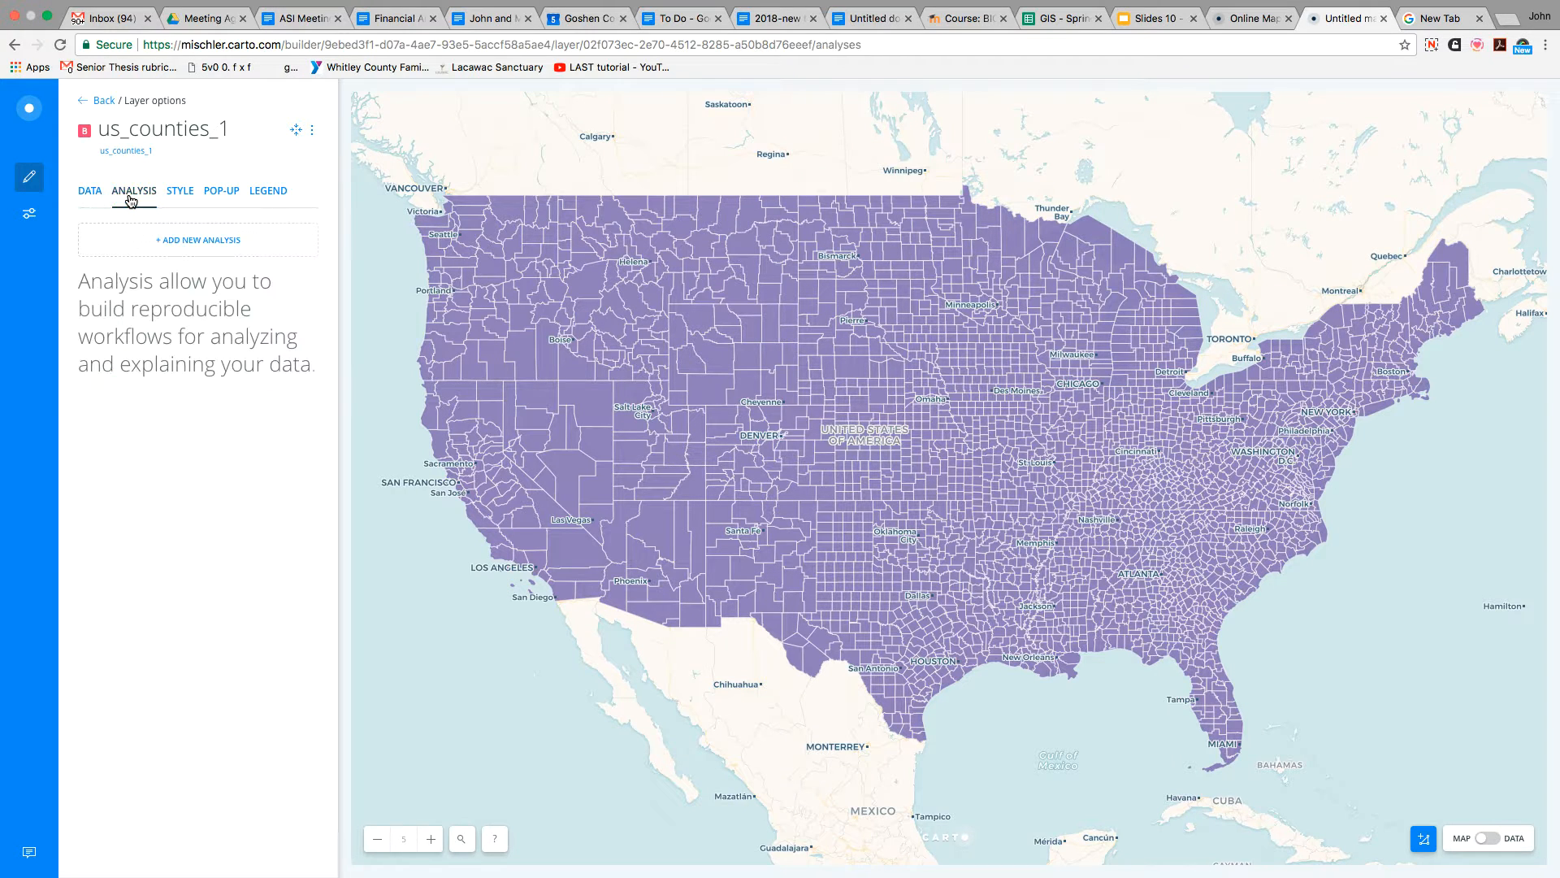
click(179, 195)
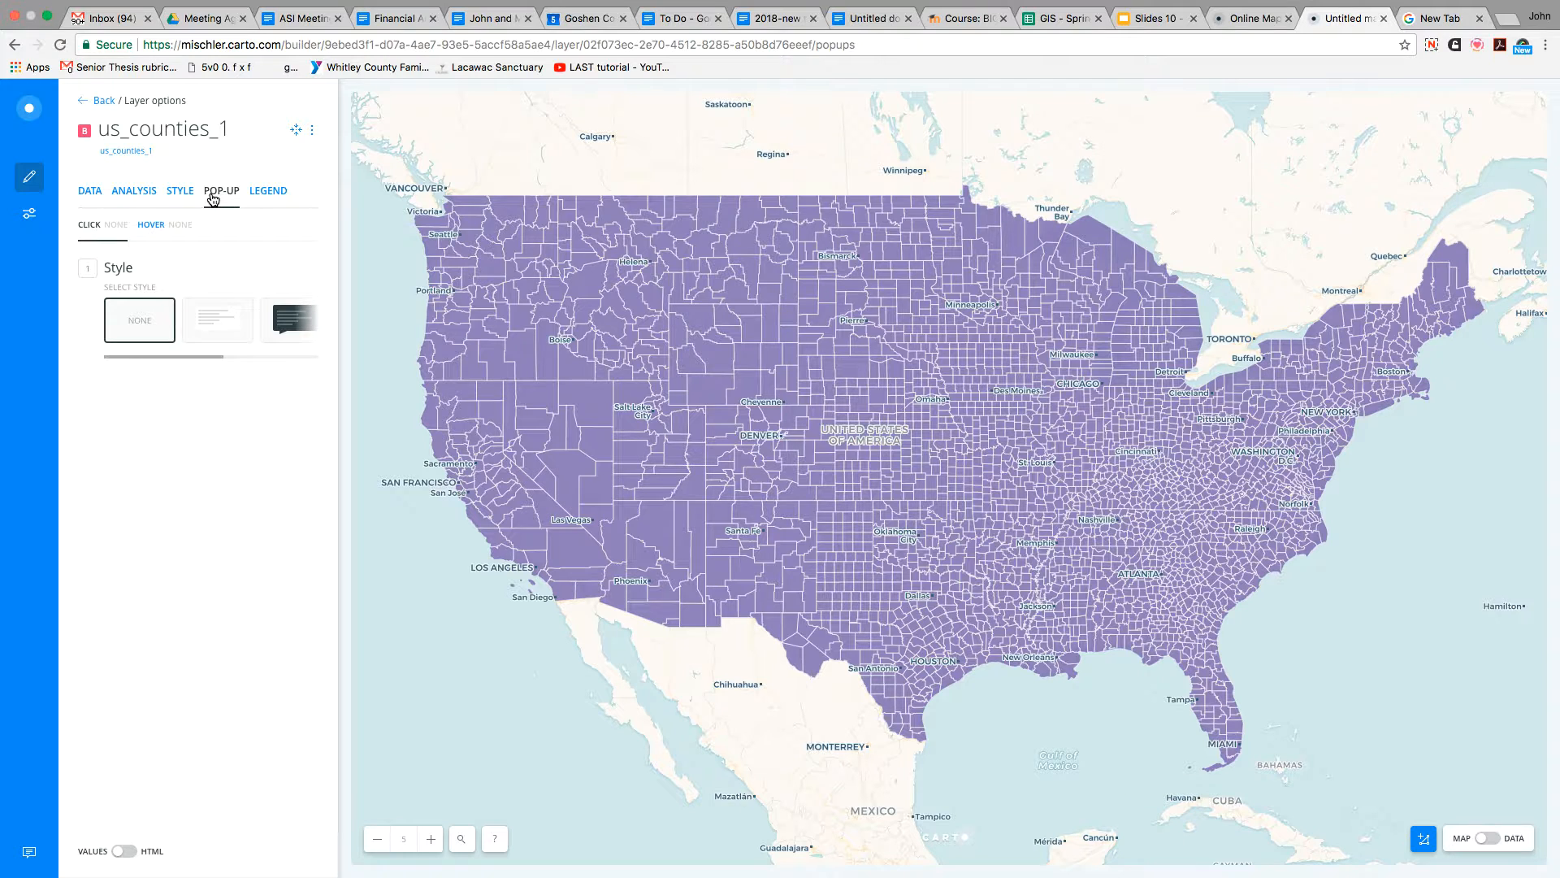
click(260, 193)
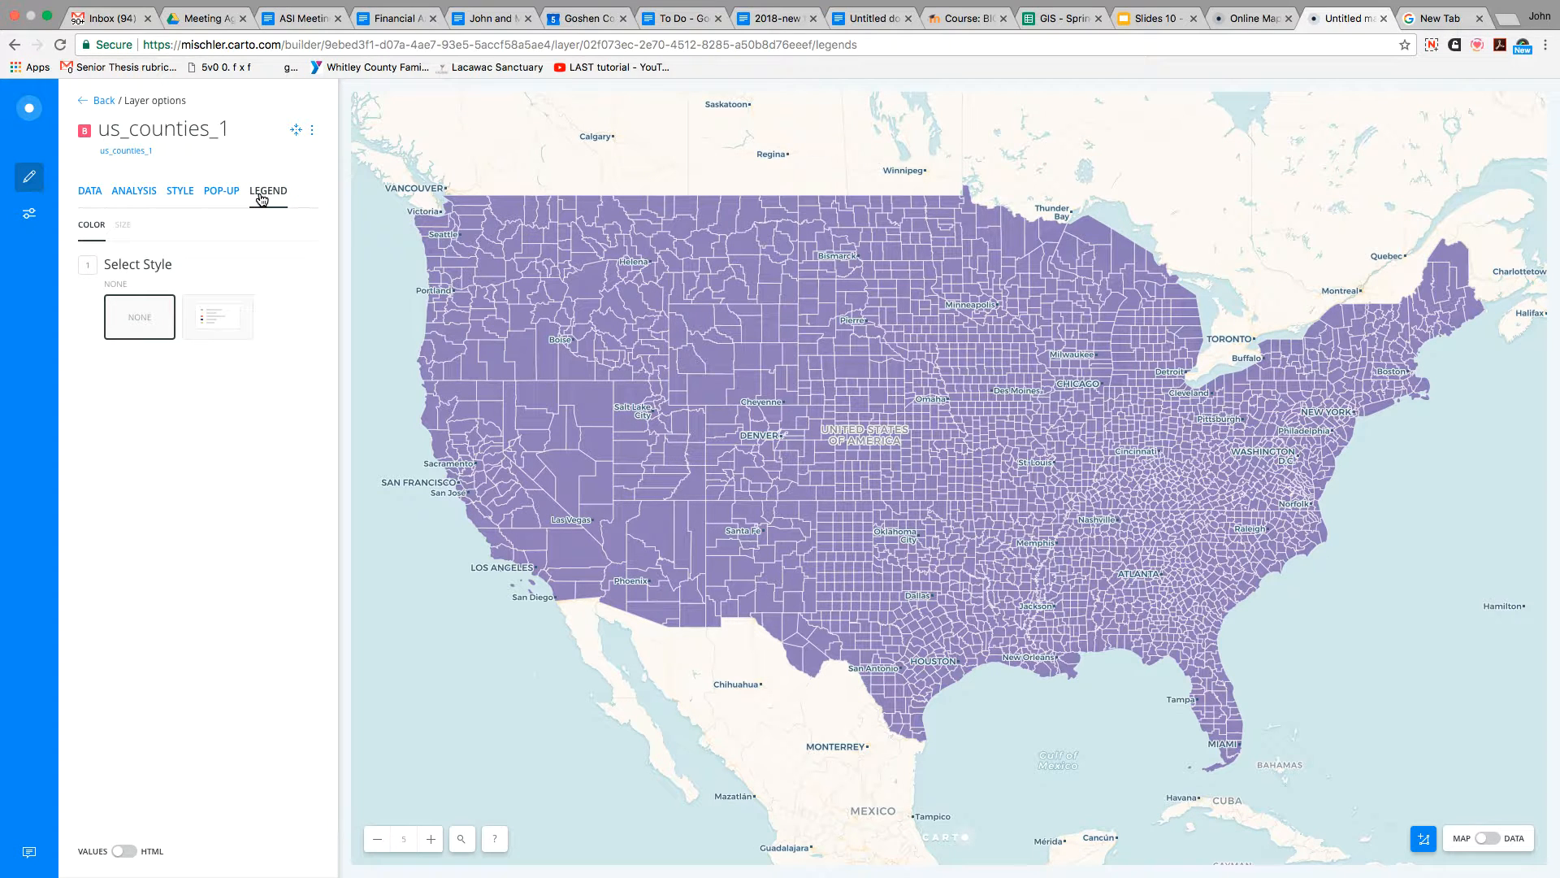
Step: Color the county polygons by value using the pop_sqkm column
click(176, 194)
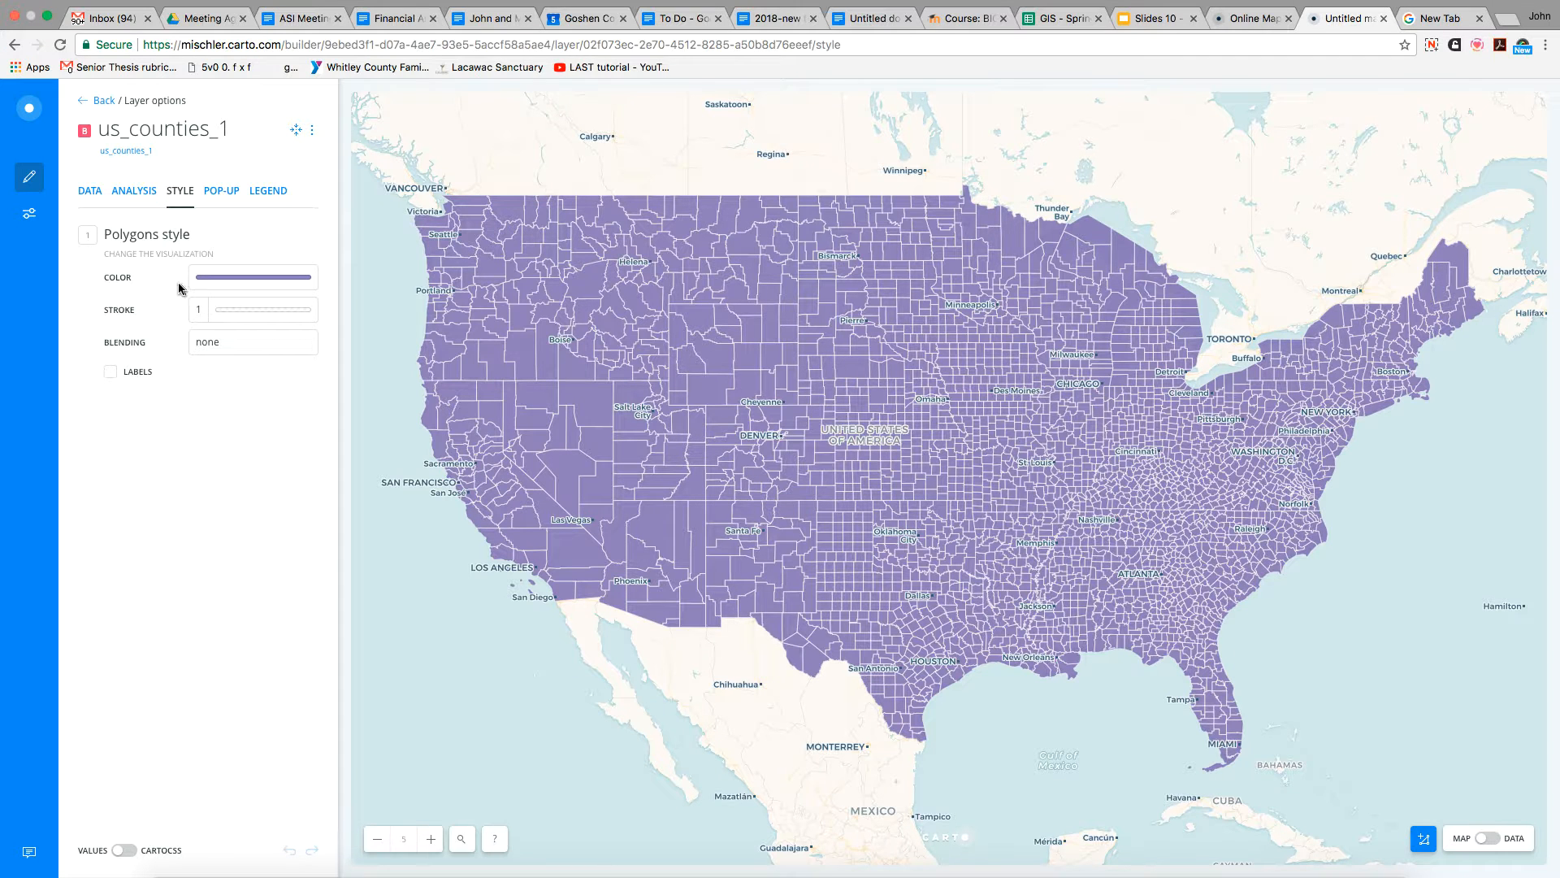
click(204, 278)
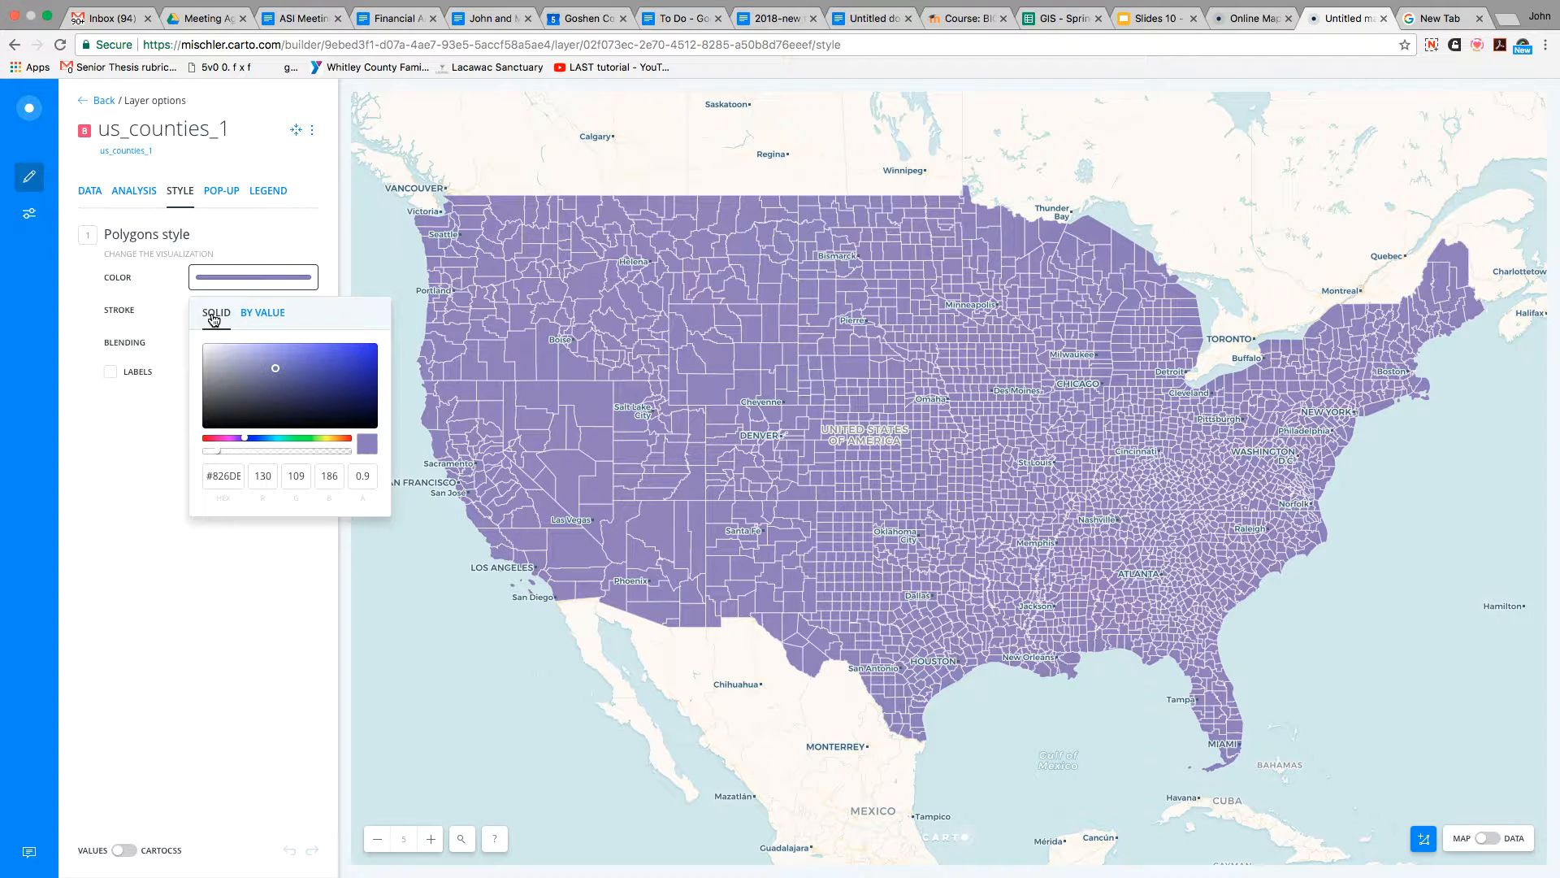
click(265, 319)
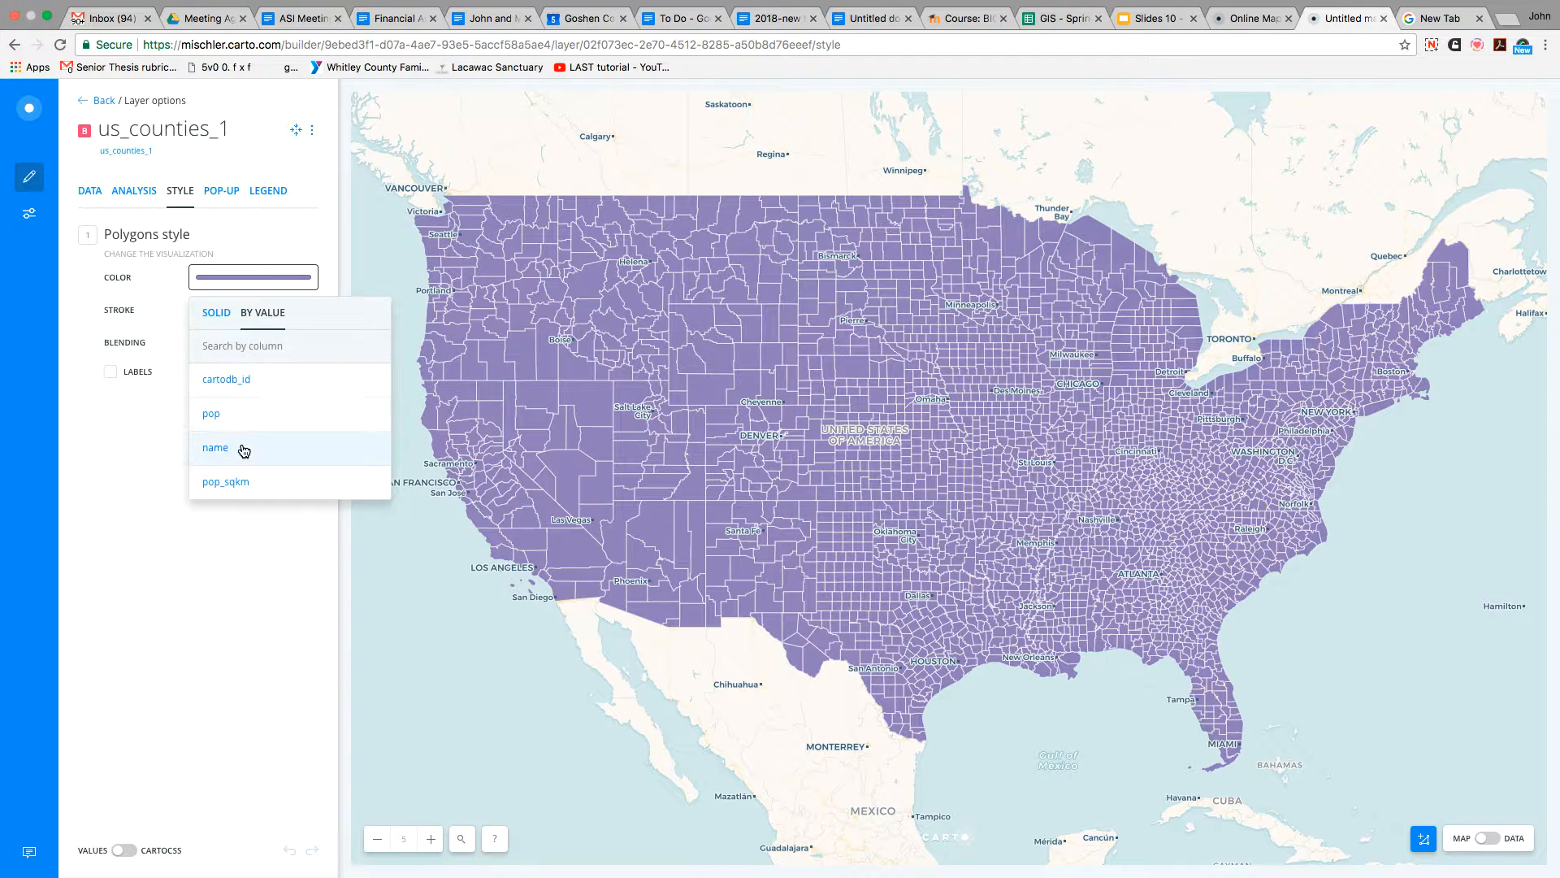
click(213, 489)
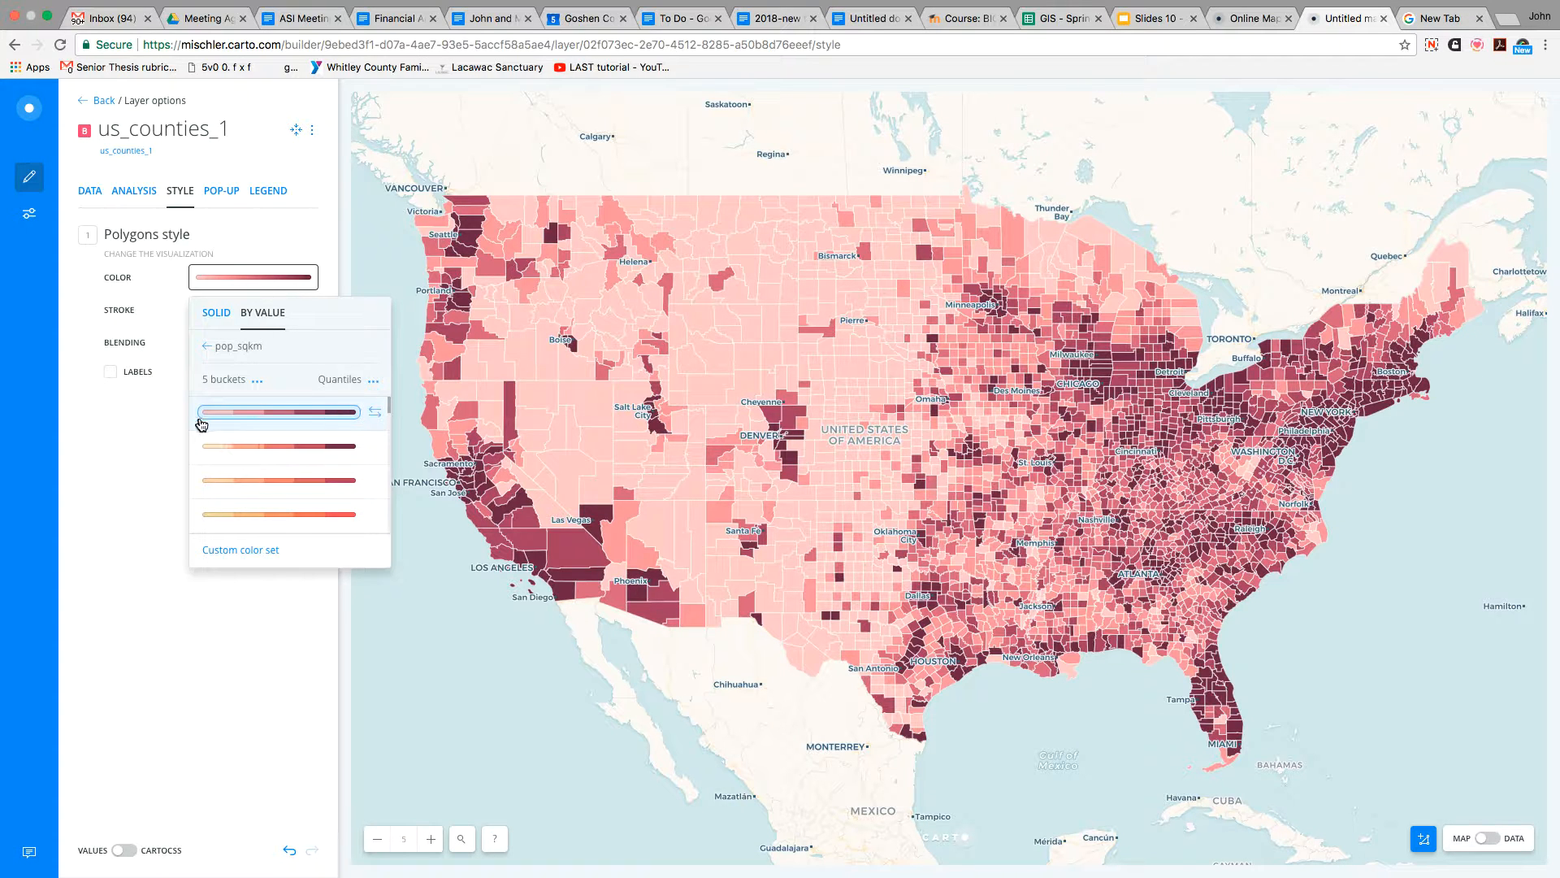
Step: Try the first four color ramps on the counties, plus the reversed order of the pink-to-burgundy ramp
click(228, 452)
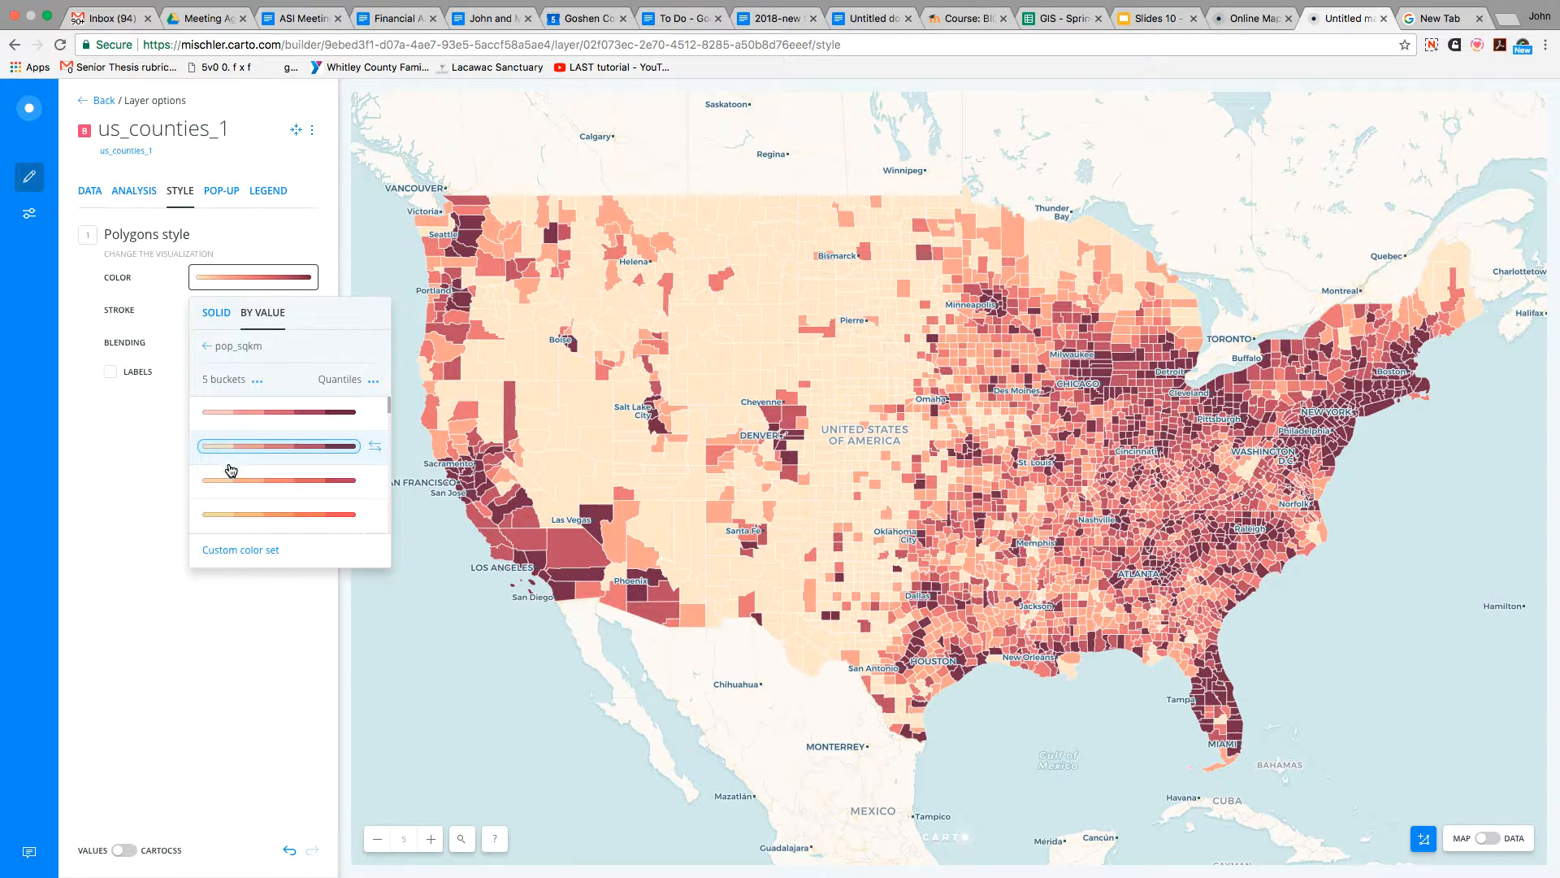
click(231, 482)
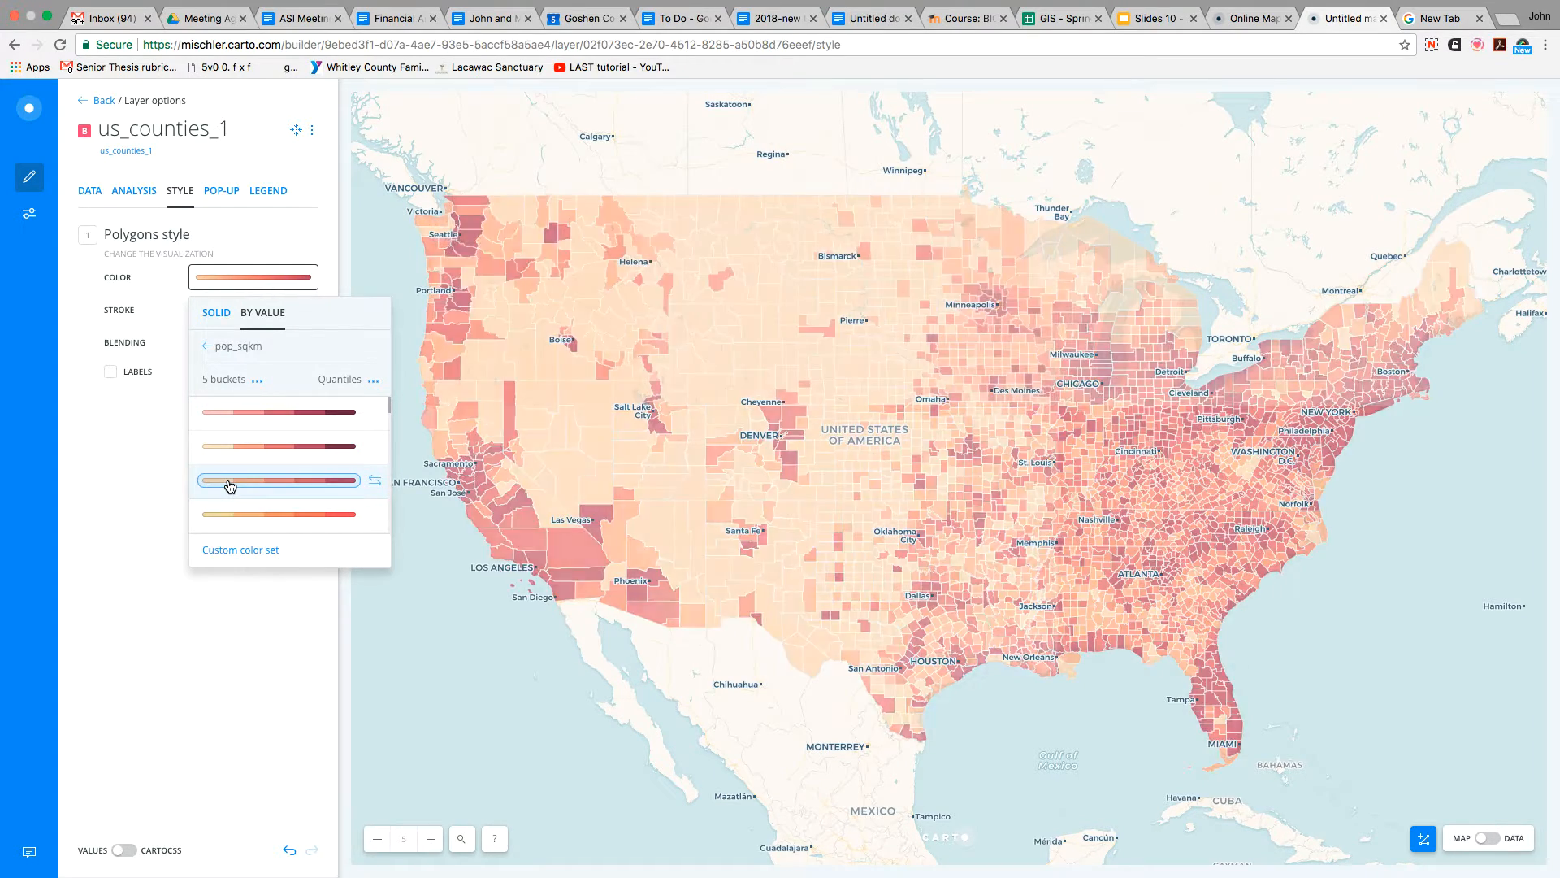
click(235, 516)
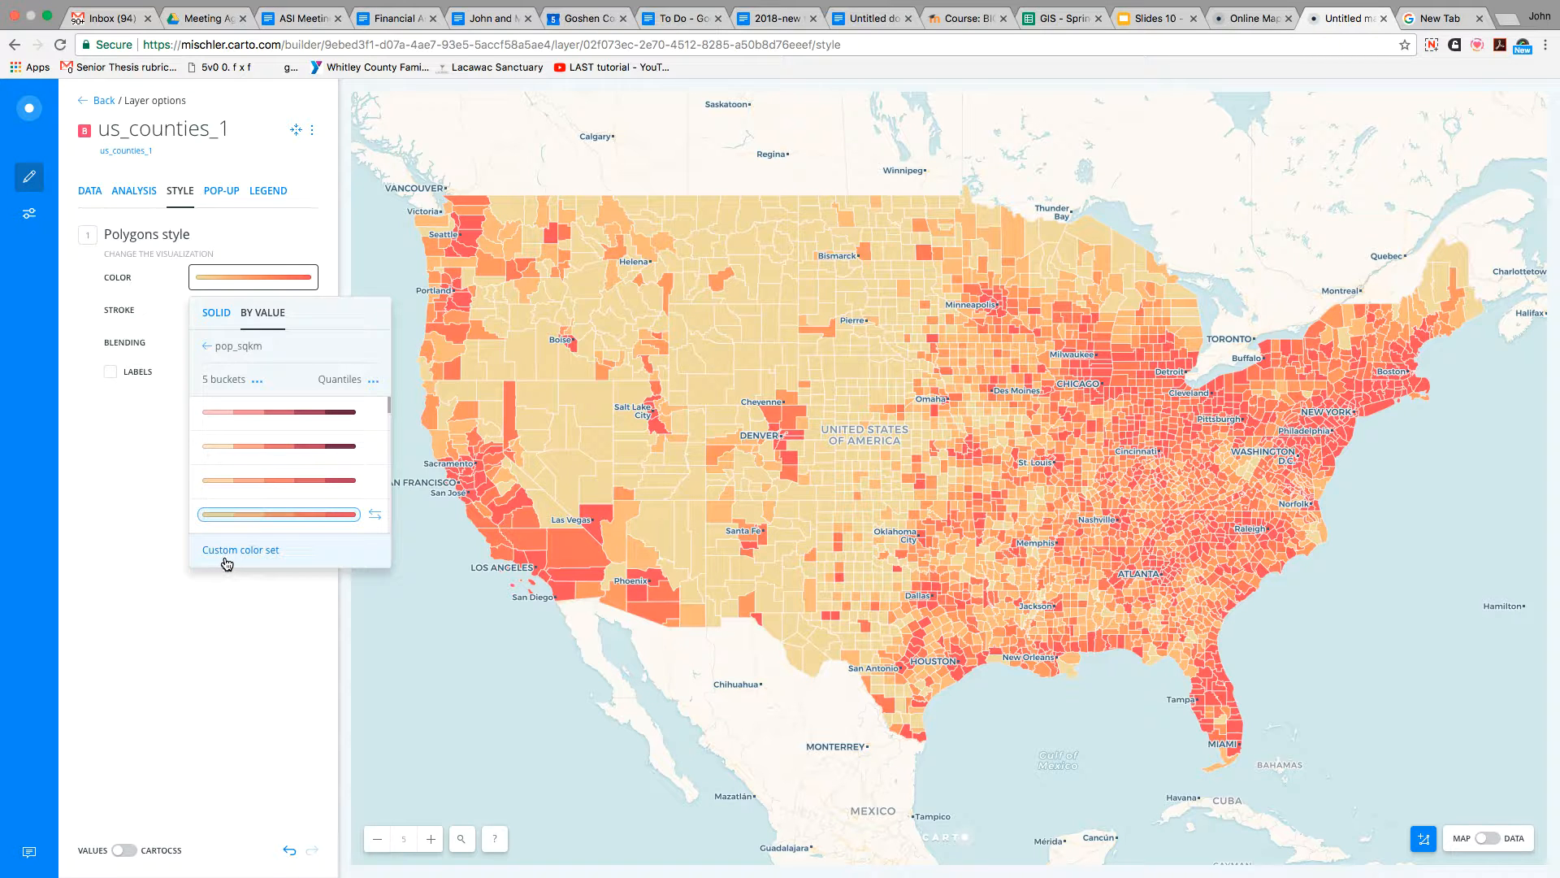
click(303, 413)
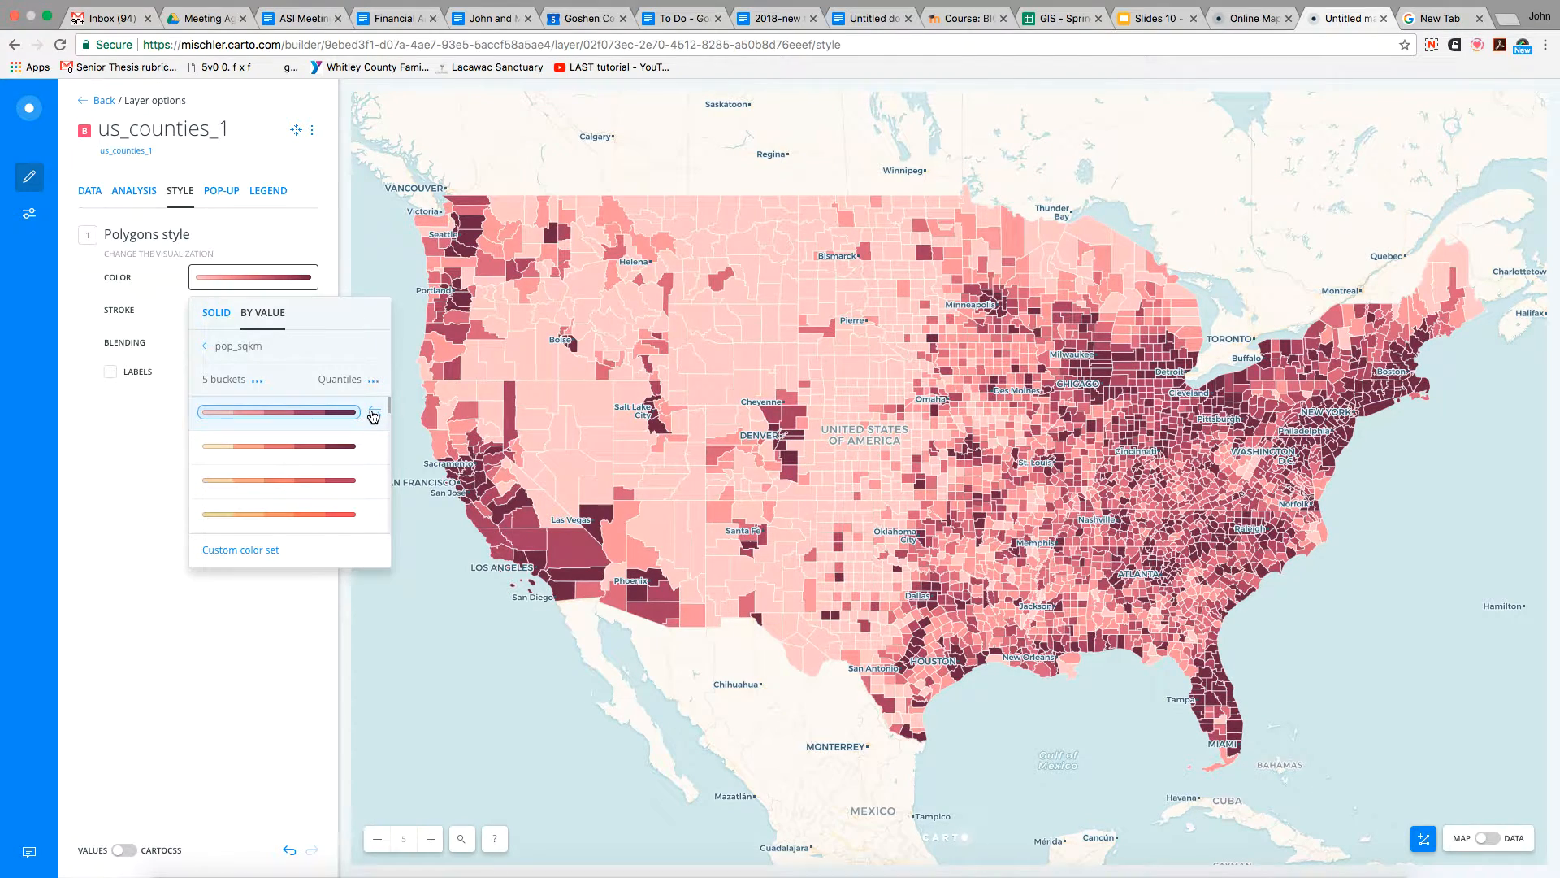
click(373, 414)
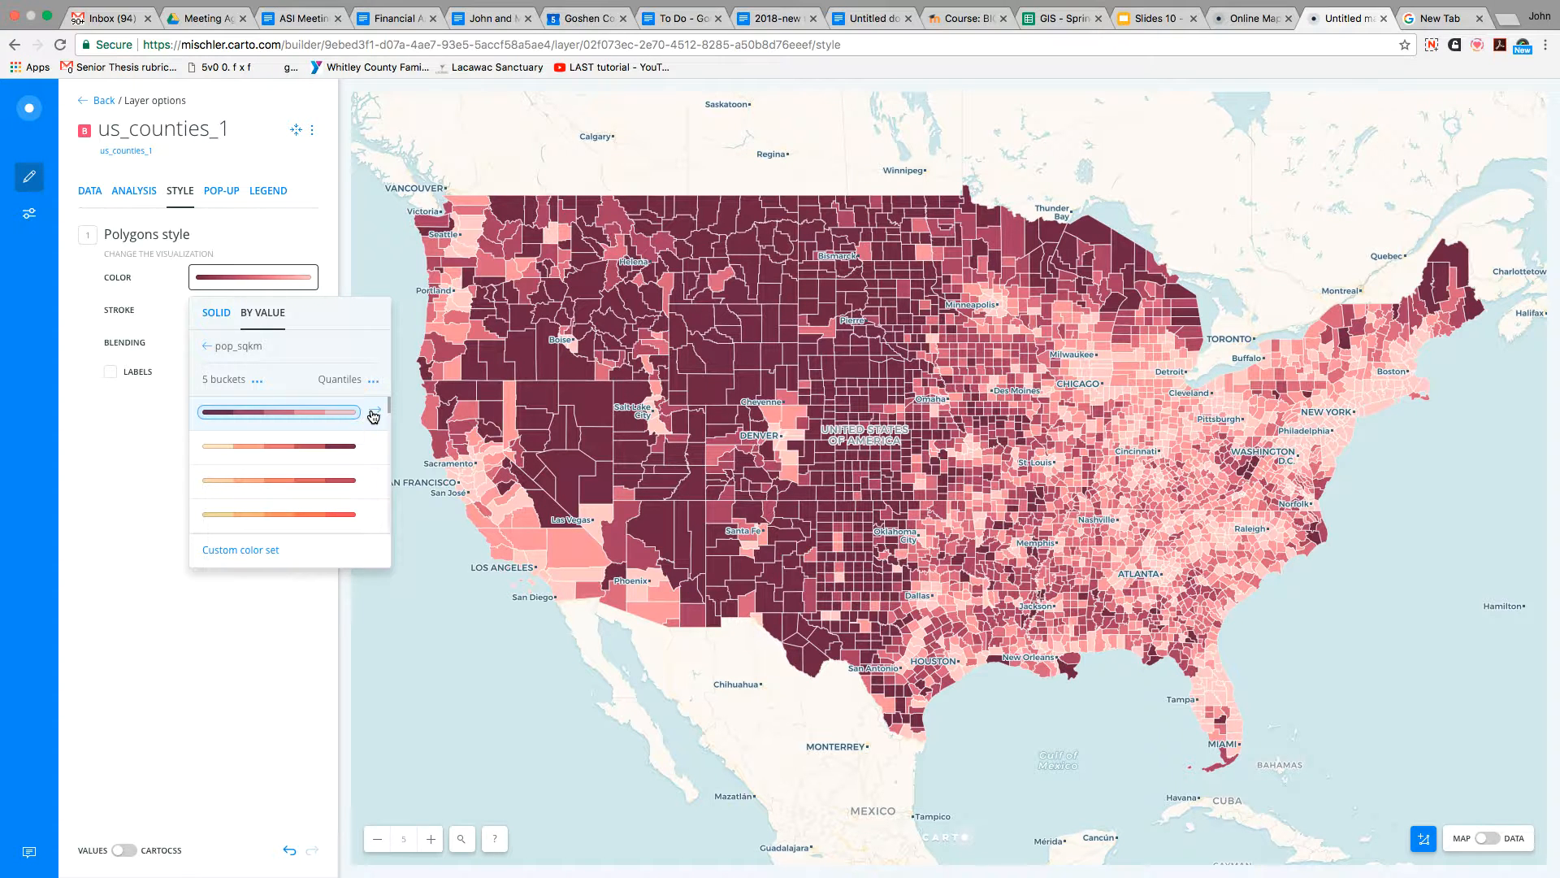
click(373, 414)
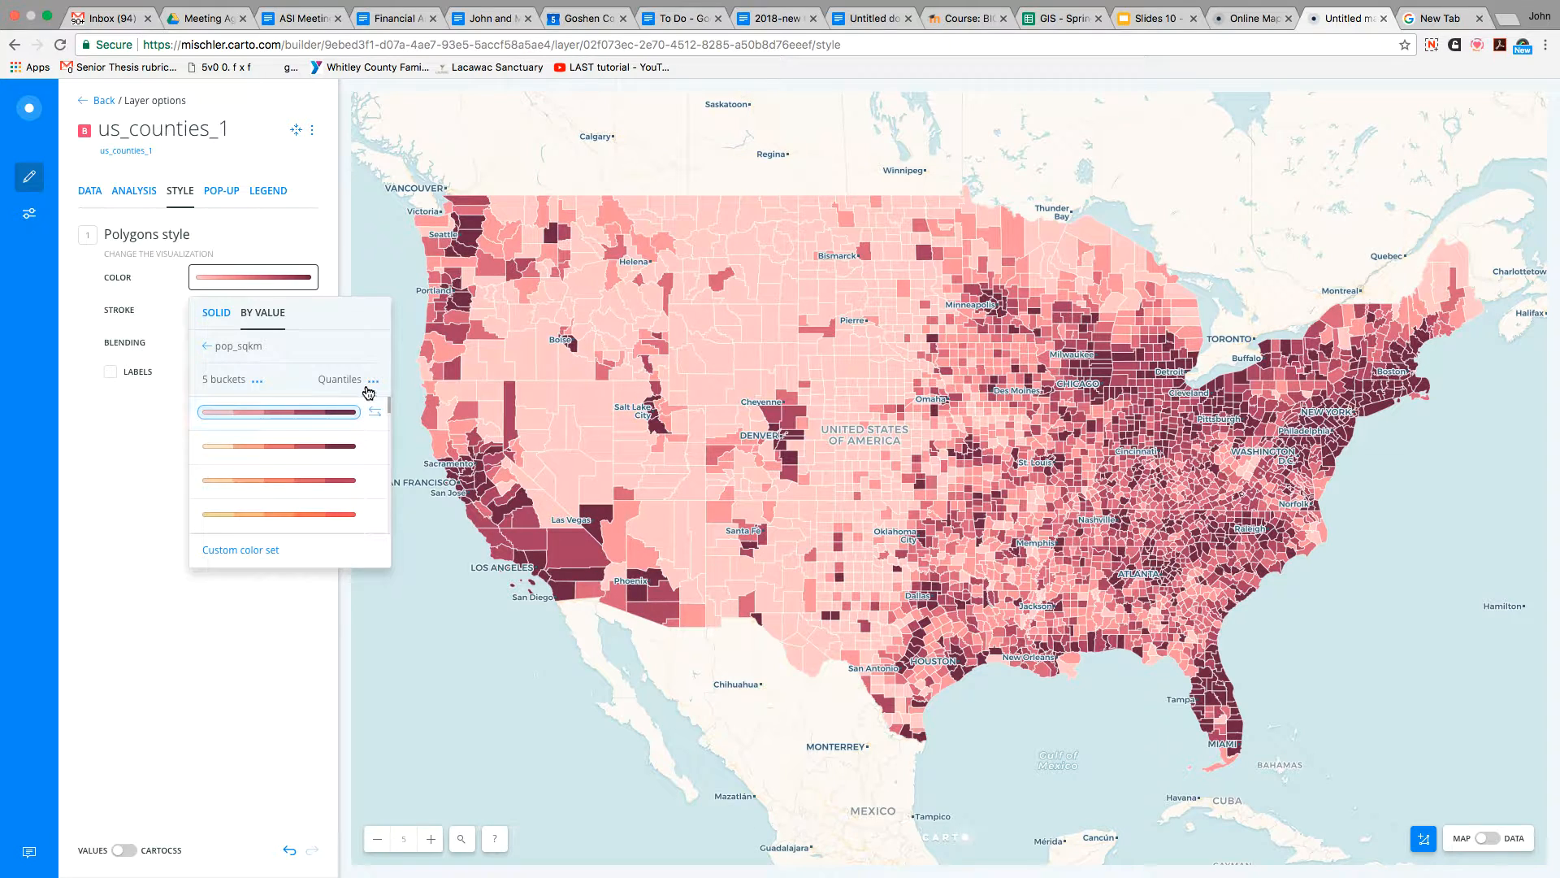
Step: Try the Jenks, Equal Interval and Heads/Tails classification methods for the pop_sqkm coloring
click(372, 381)
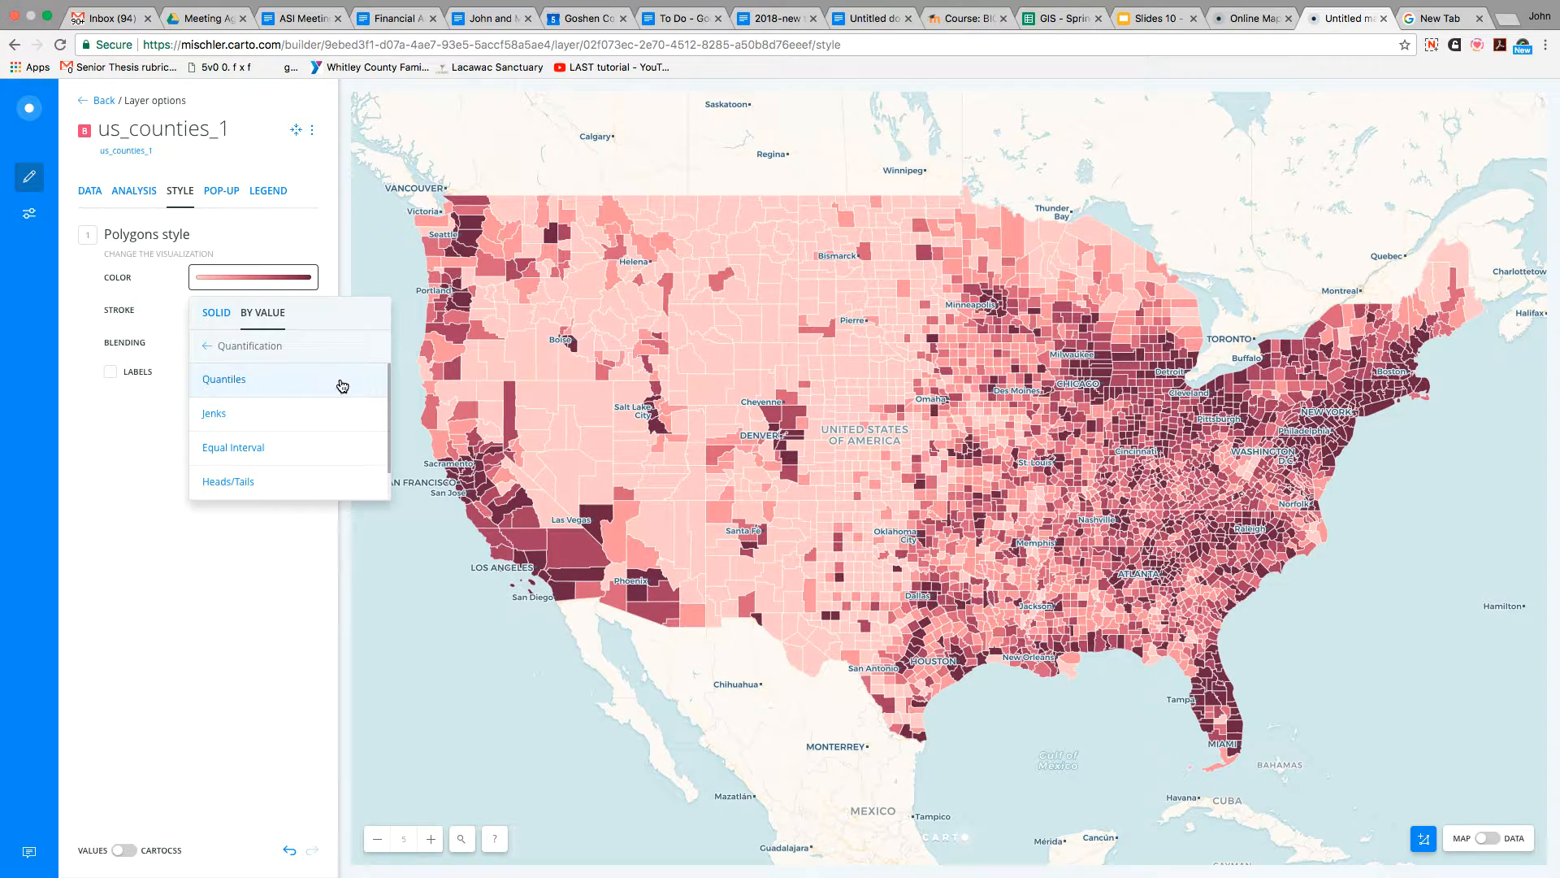
click(215, 416)
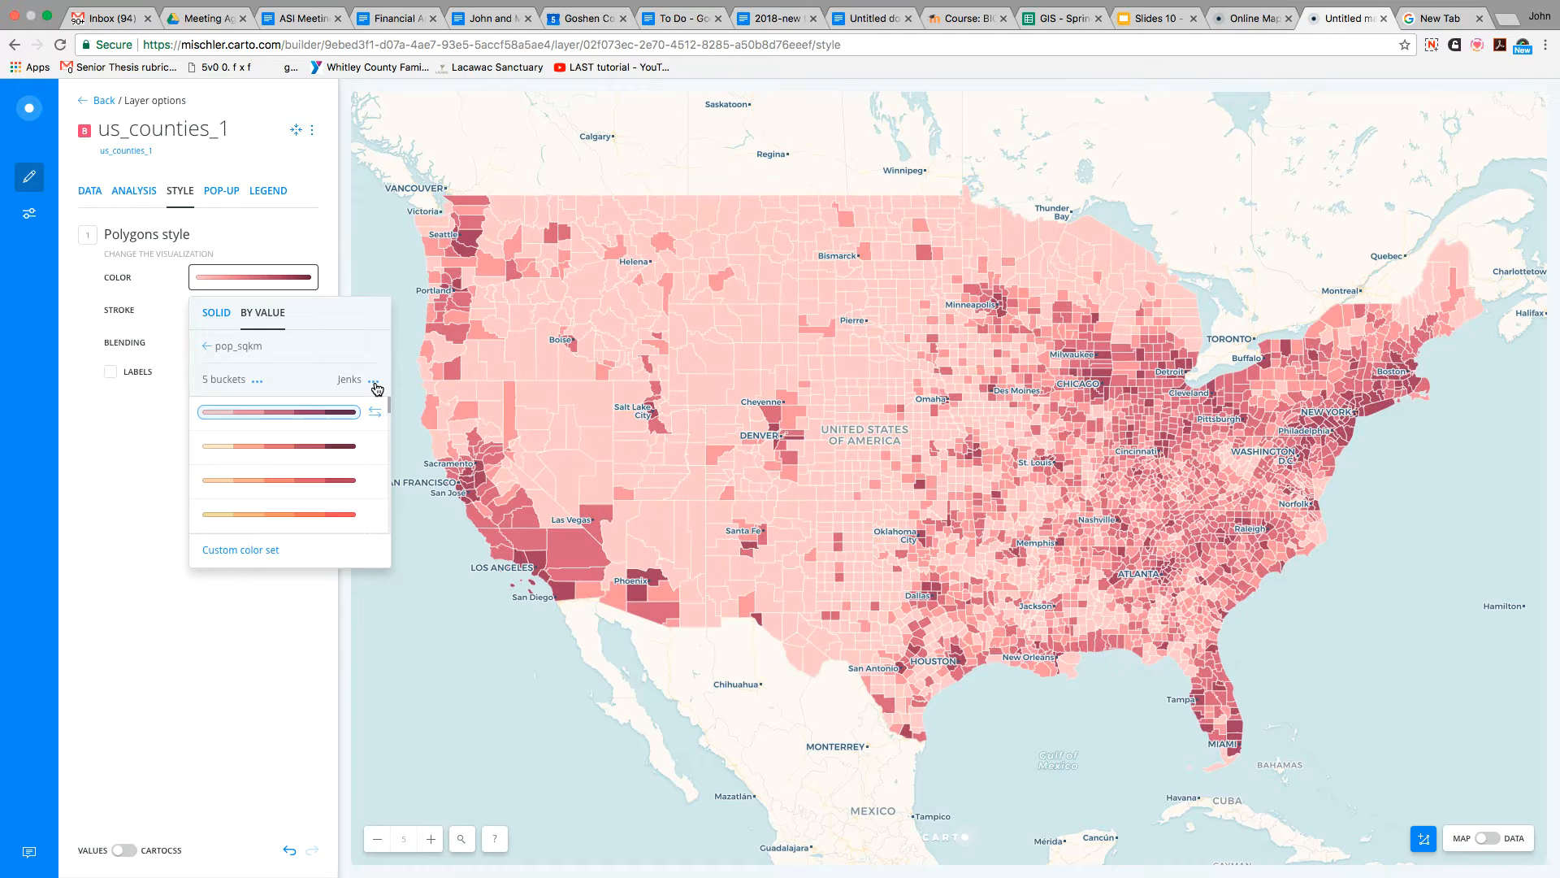
click(374, 383)
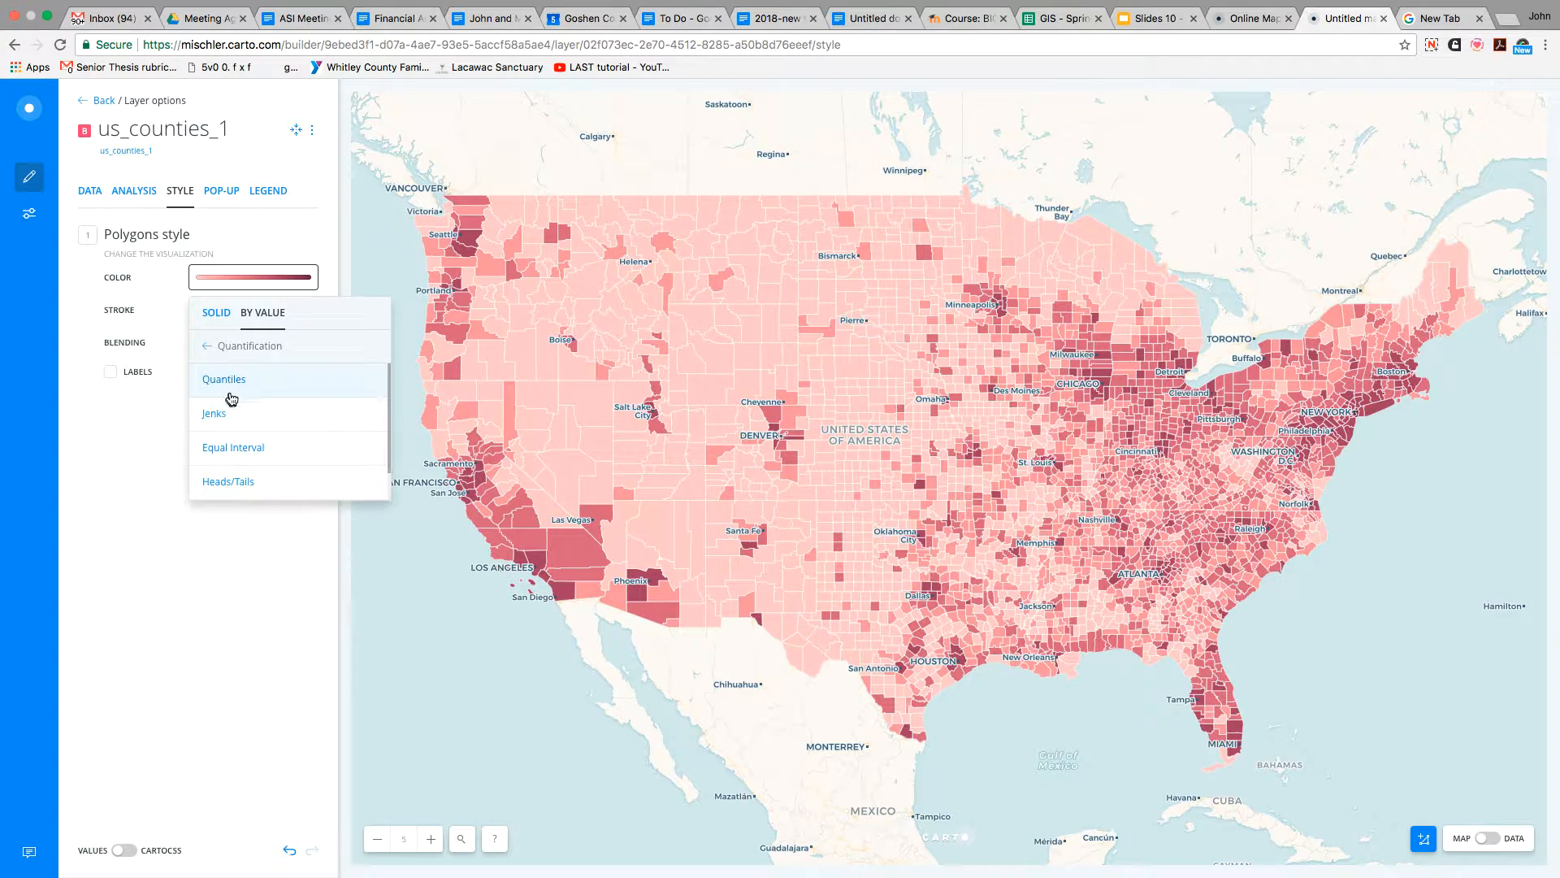
click(222, 455)
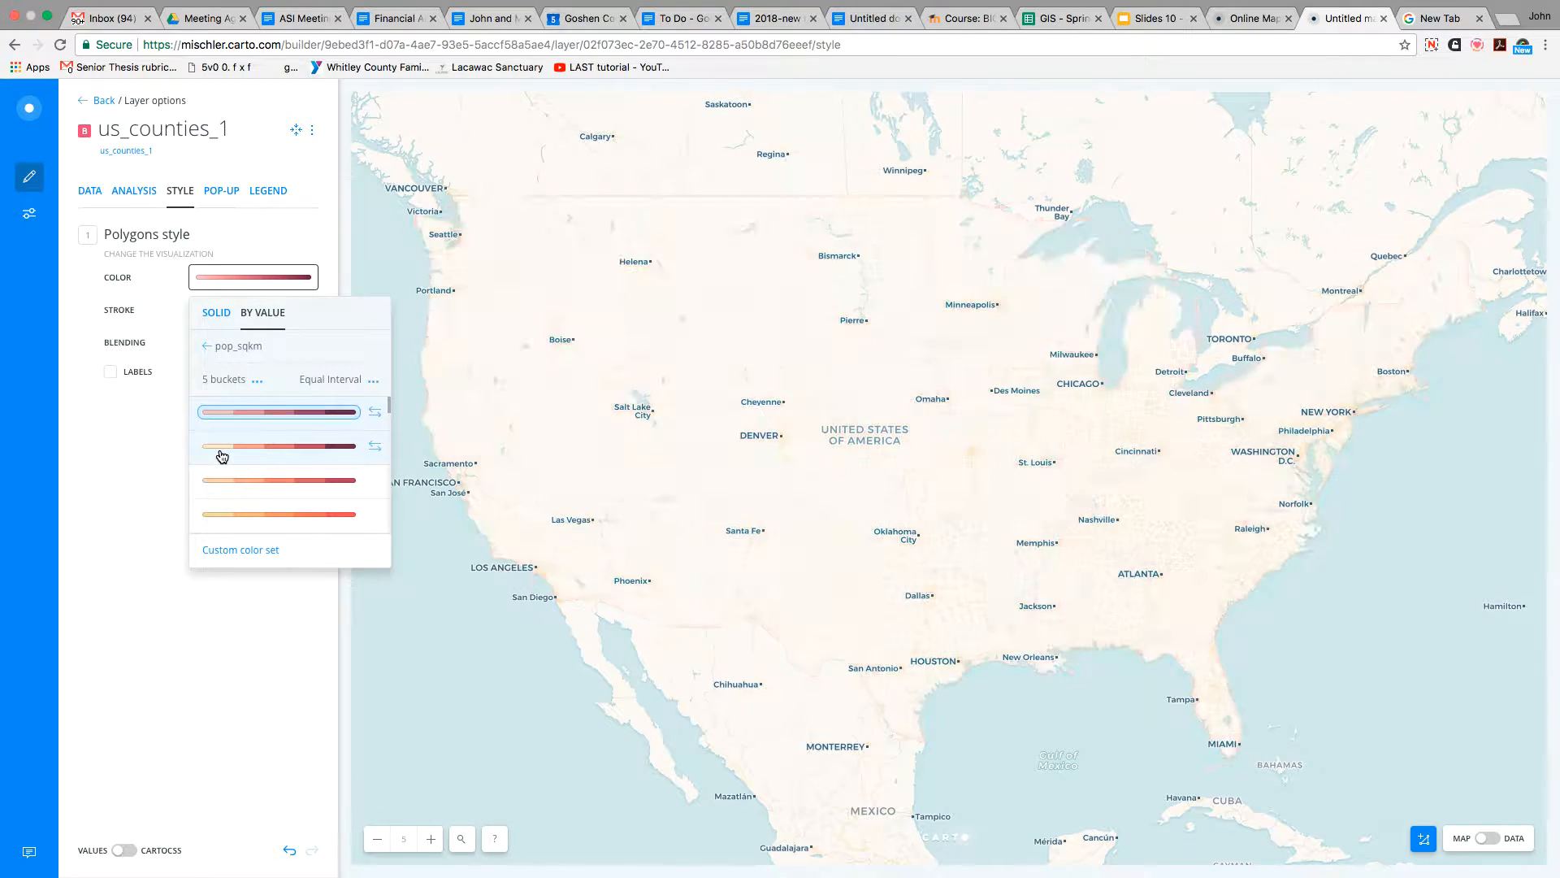
click(373, 382)
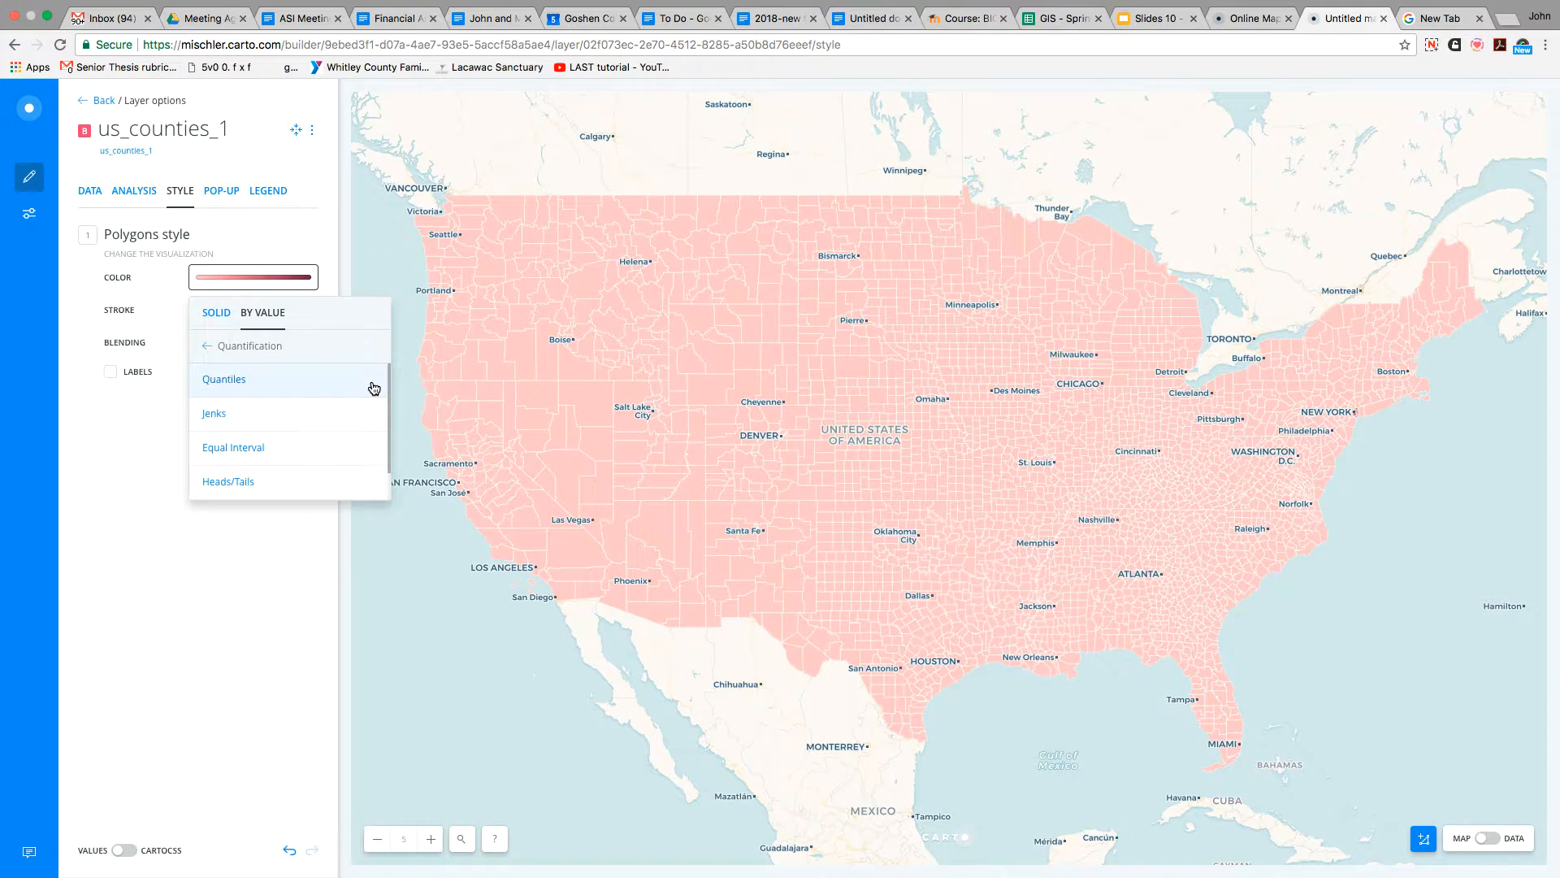
click(233, 482)
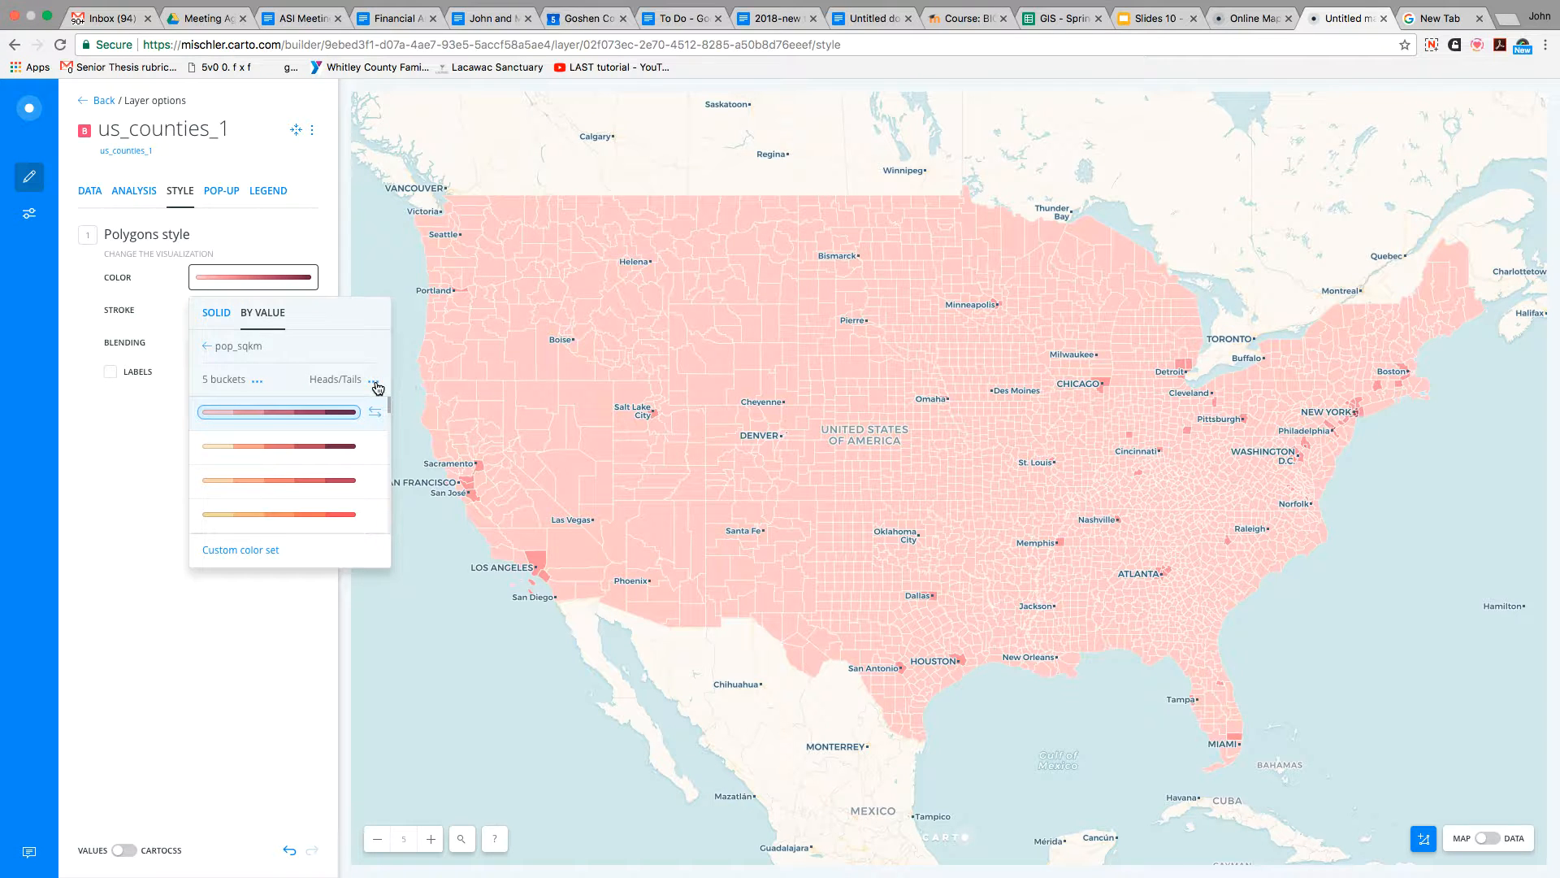
Step: Try the Category classification for the pop_sqkm coloring
click(376, 382)
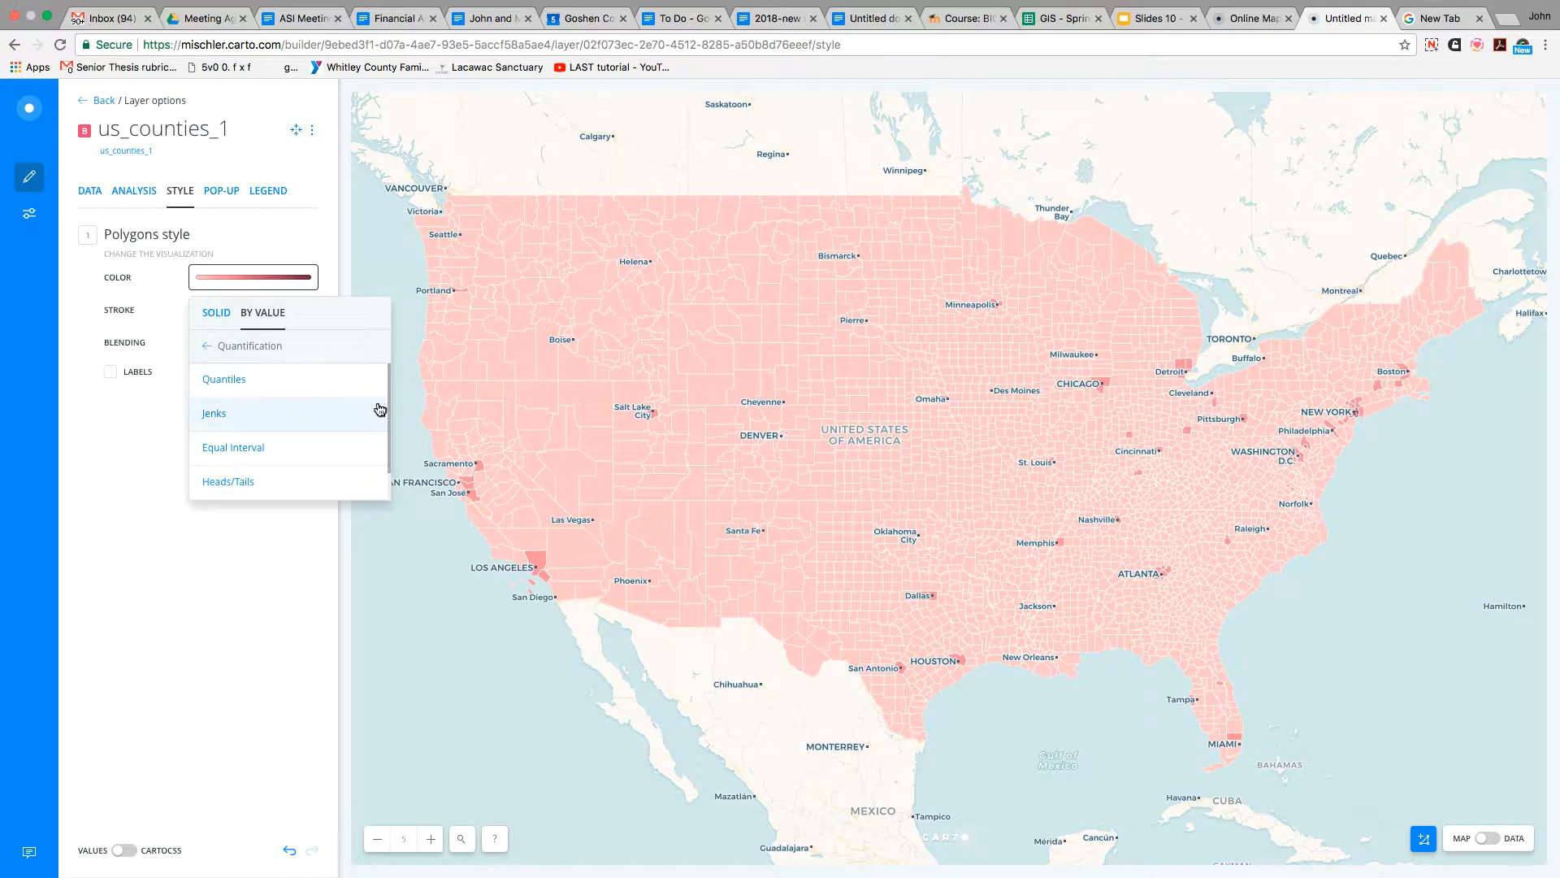
scroll(385, 410, down, 1)
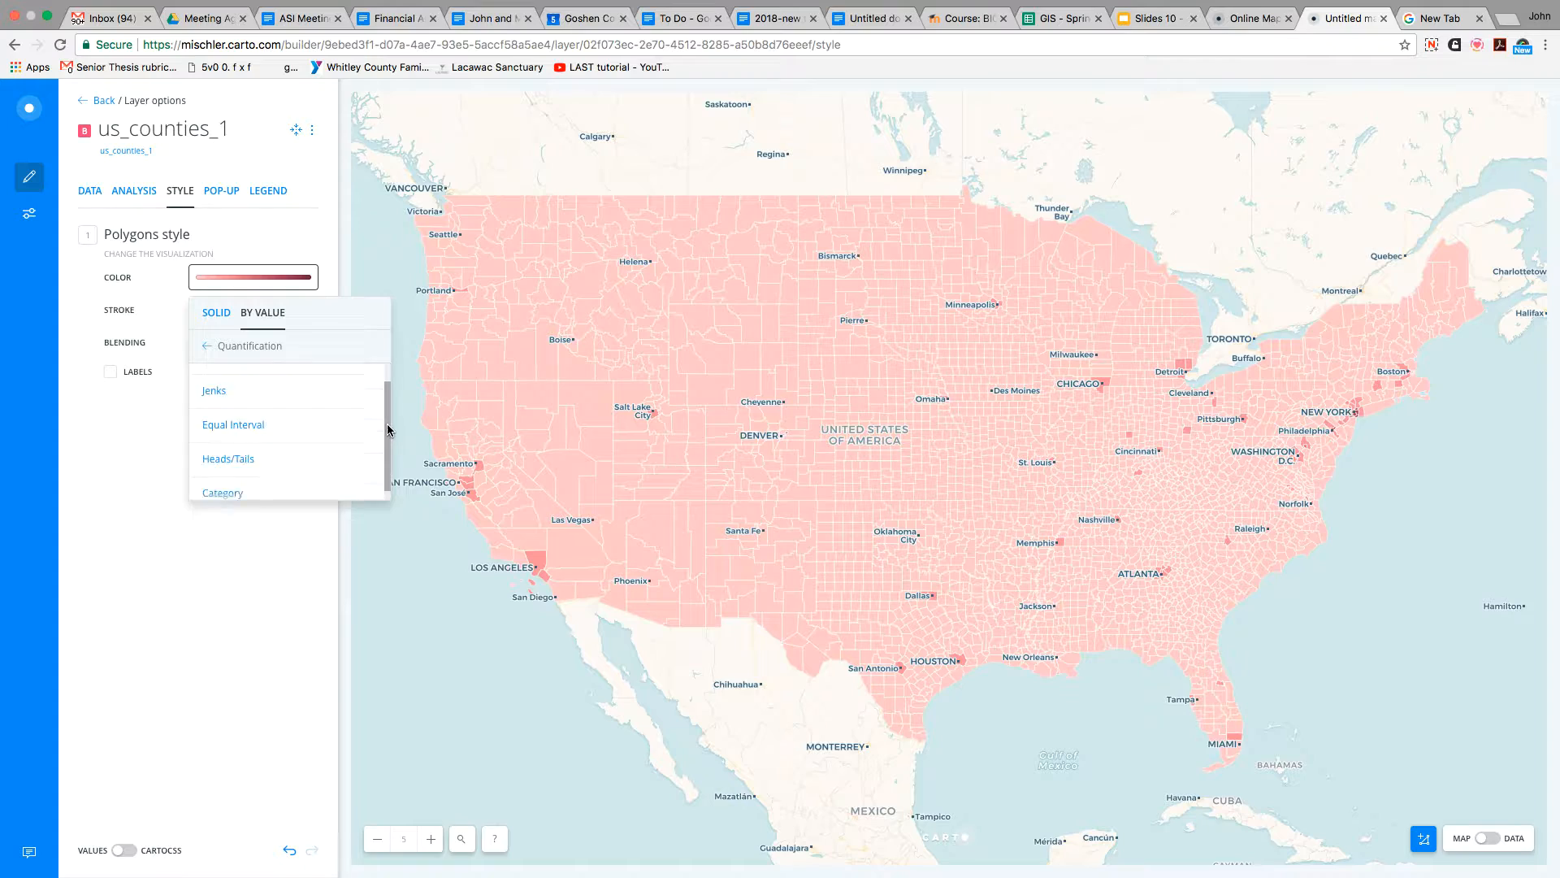
click(219, 483)
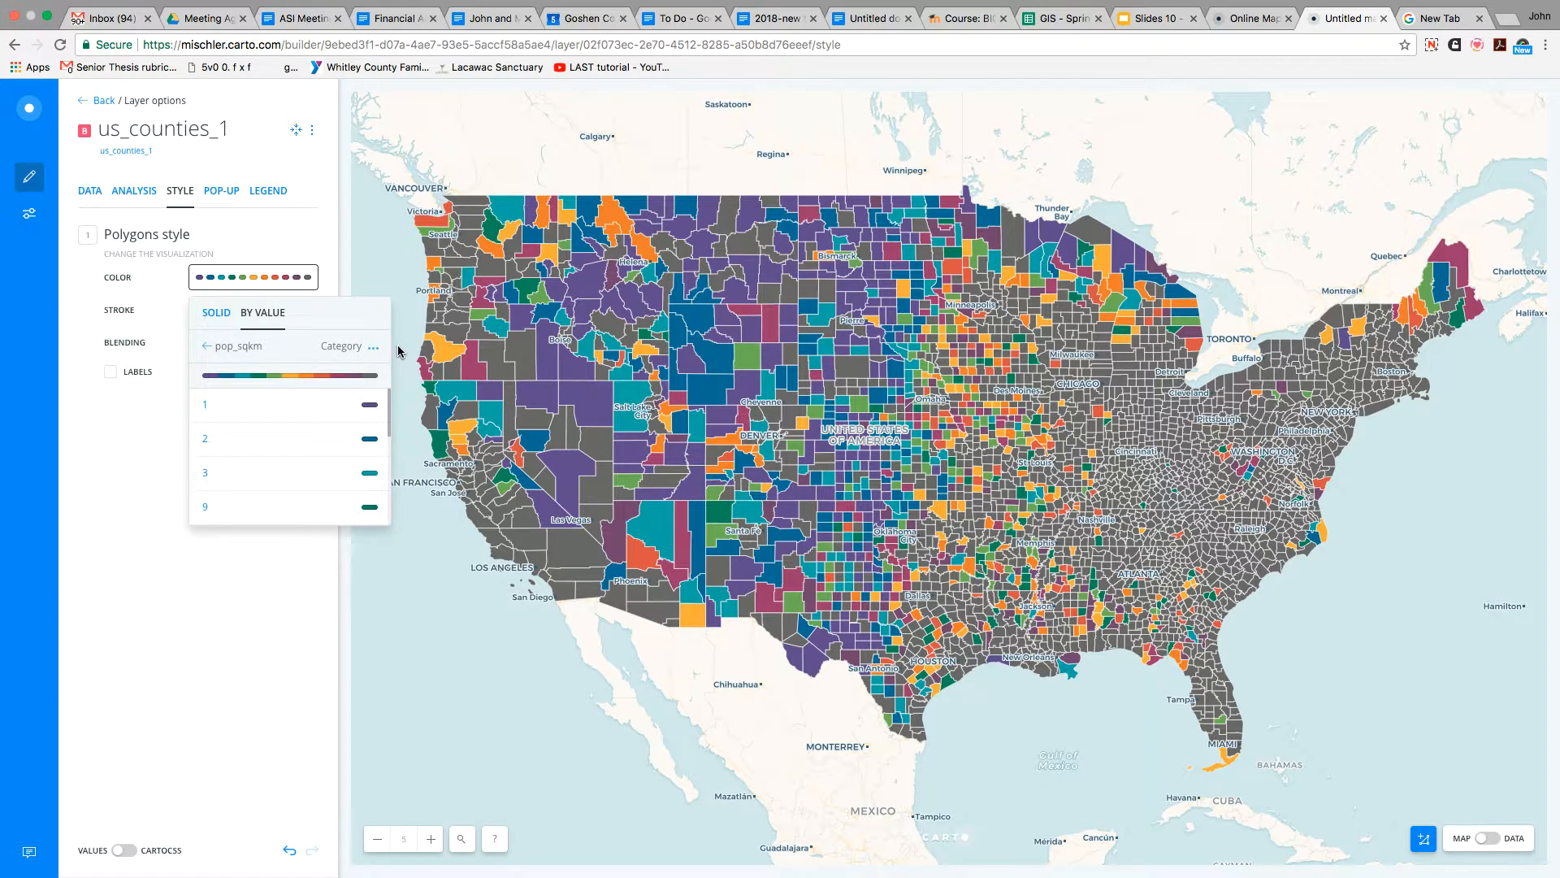
Step: Classify the pop_sqkm coloring by Quantiles and apply the yellow-to-red color ramp to the counties
click(373, 347)
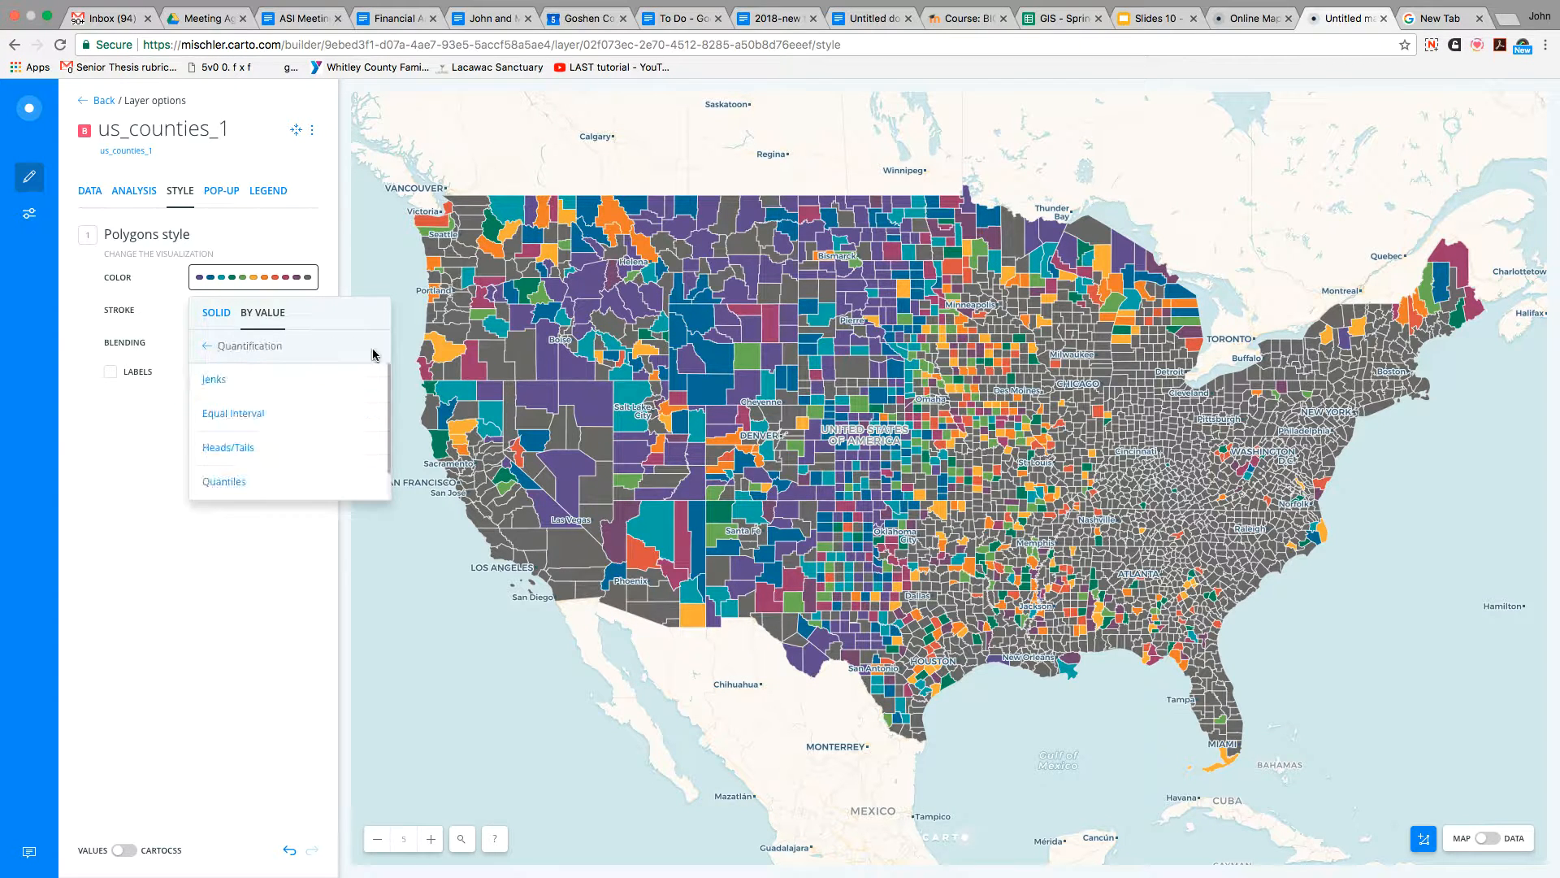
click(393, 419)
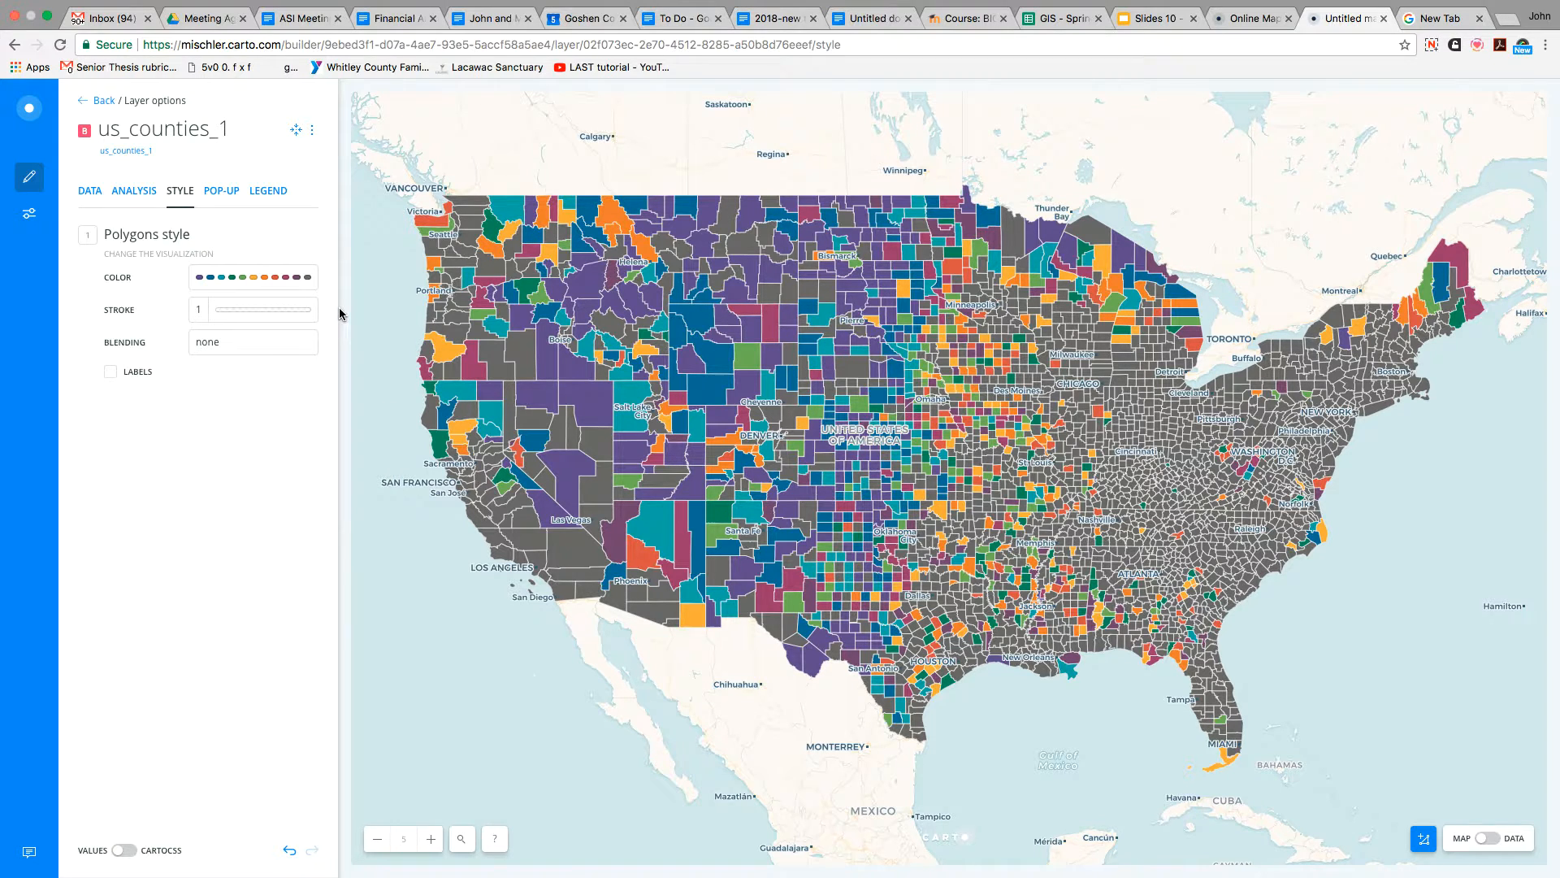
click(302, 275)
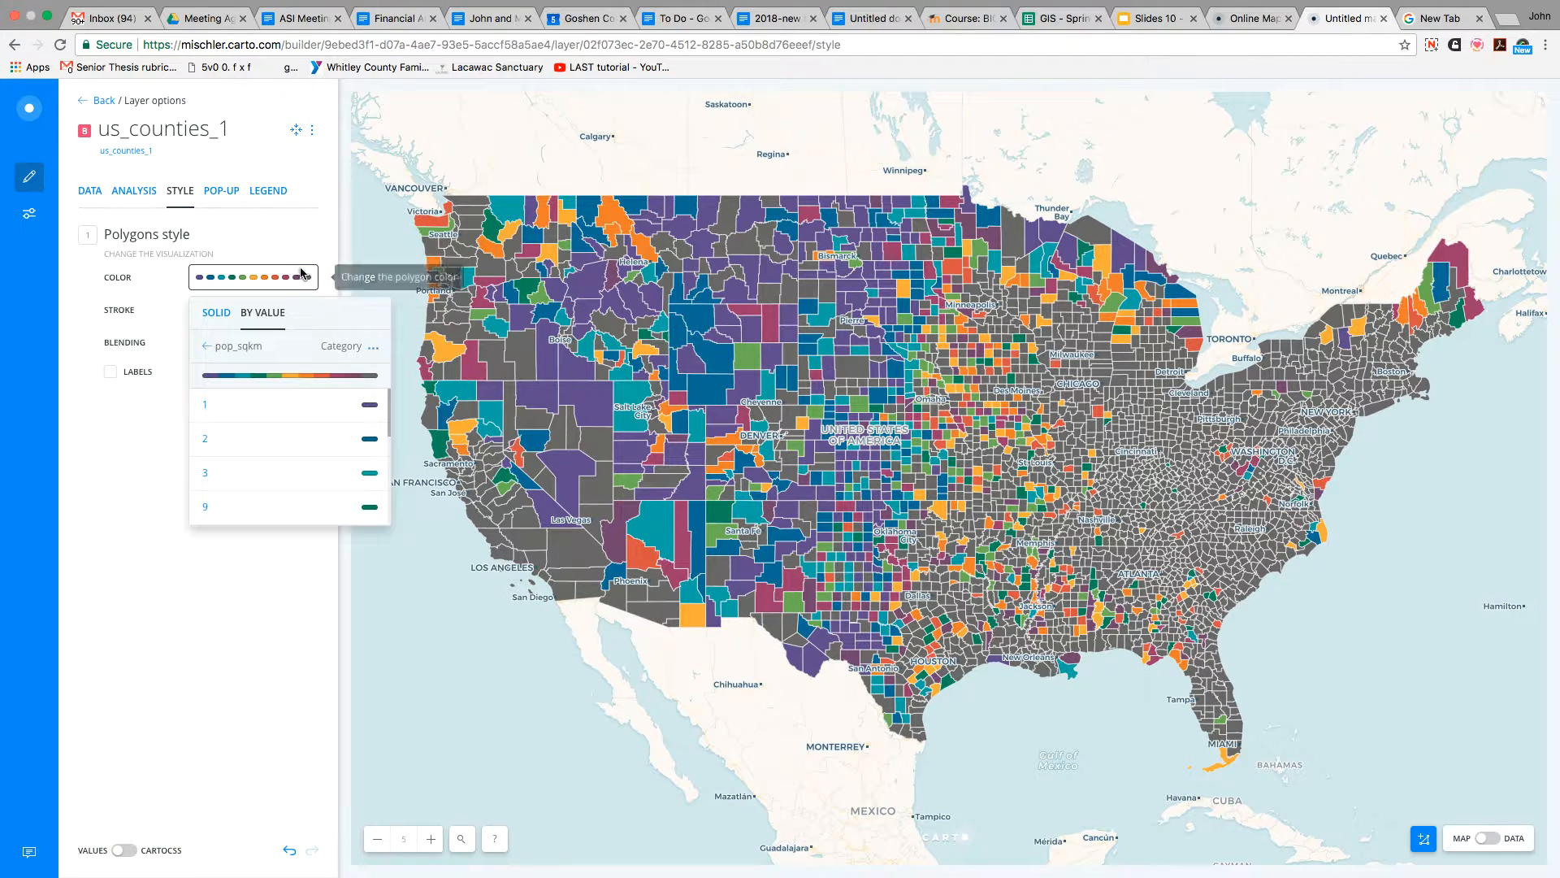
click(373, 347)
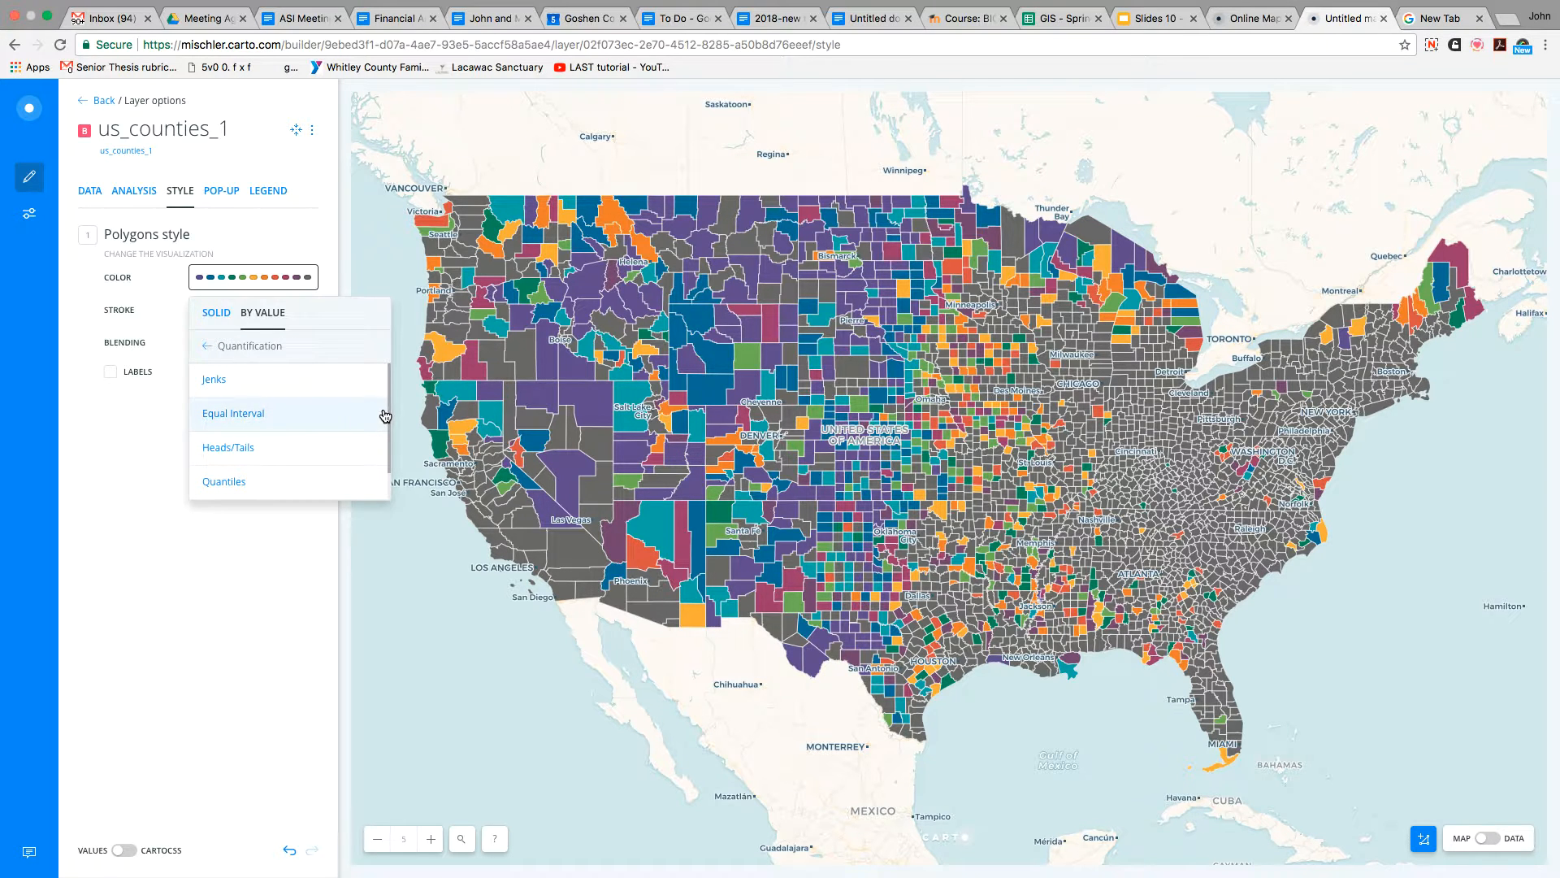
scroll(387, 415, down, 1)
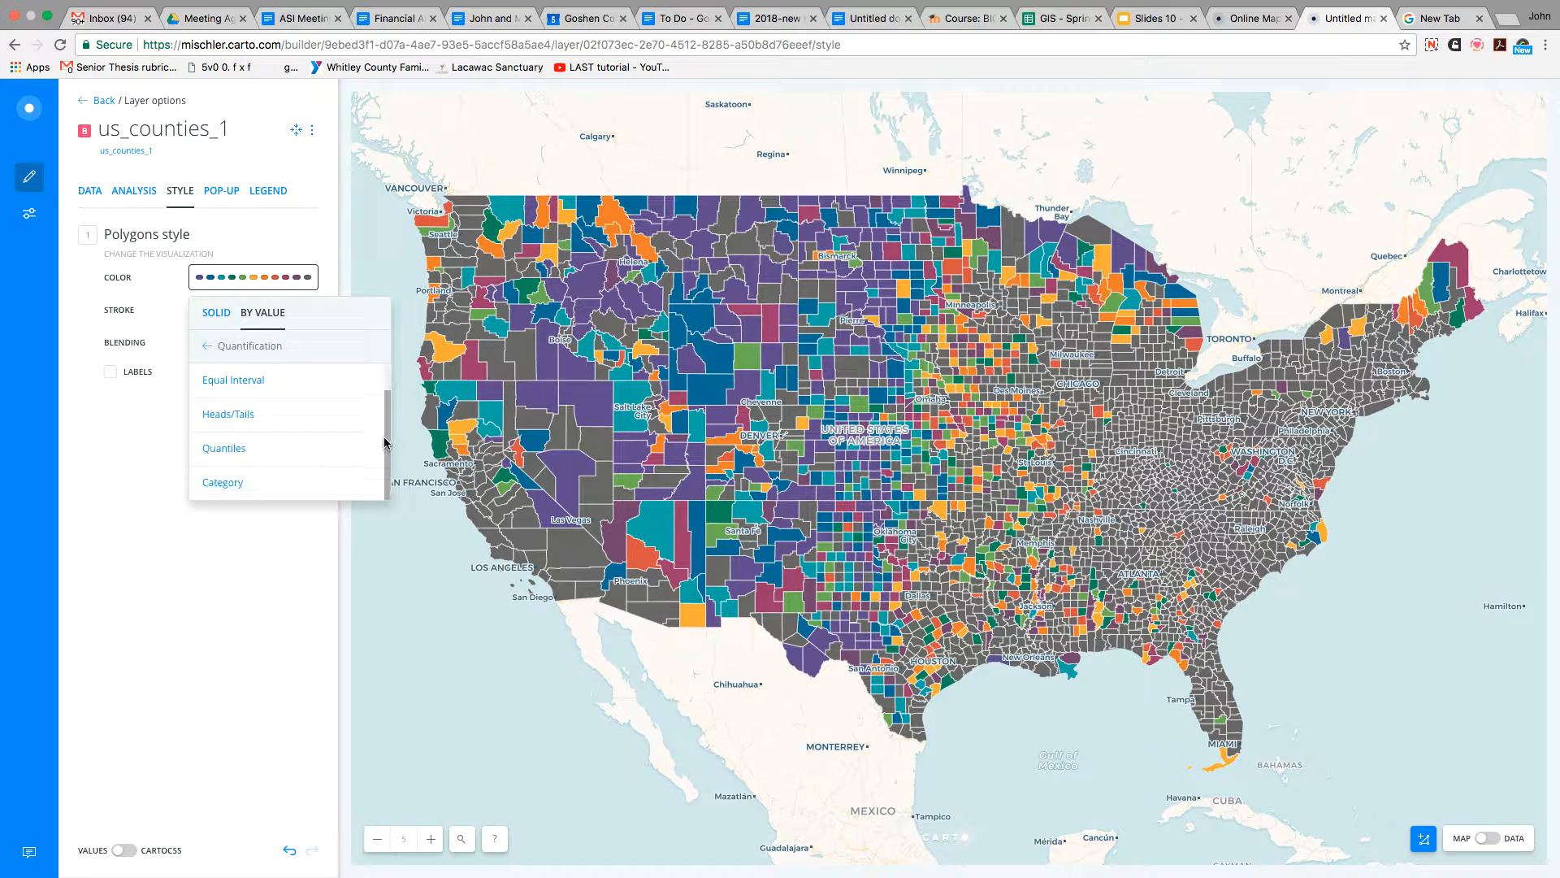
click(233, 450)
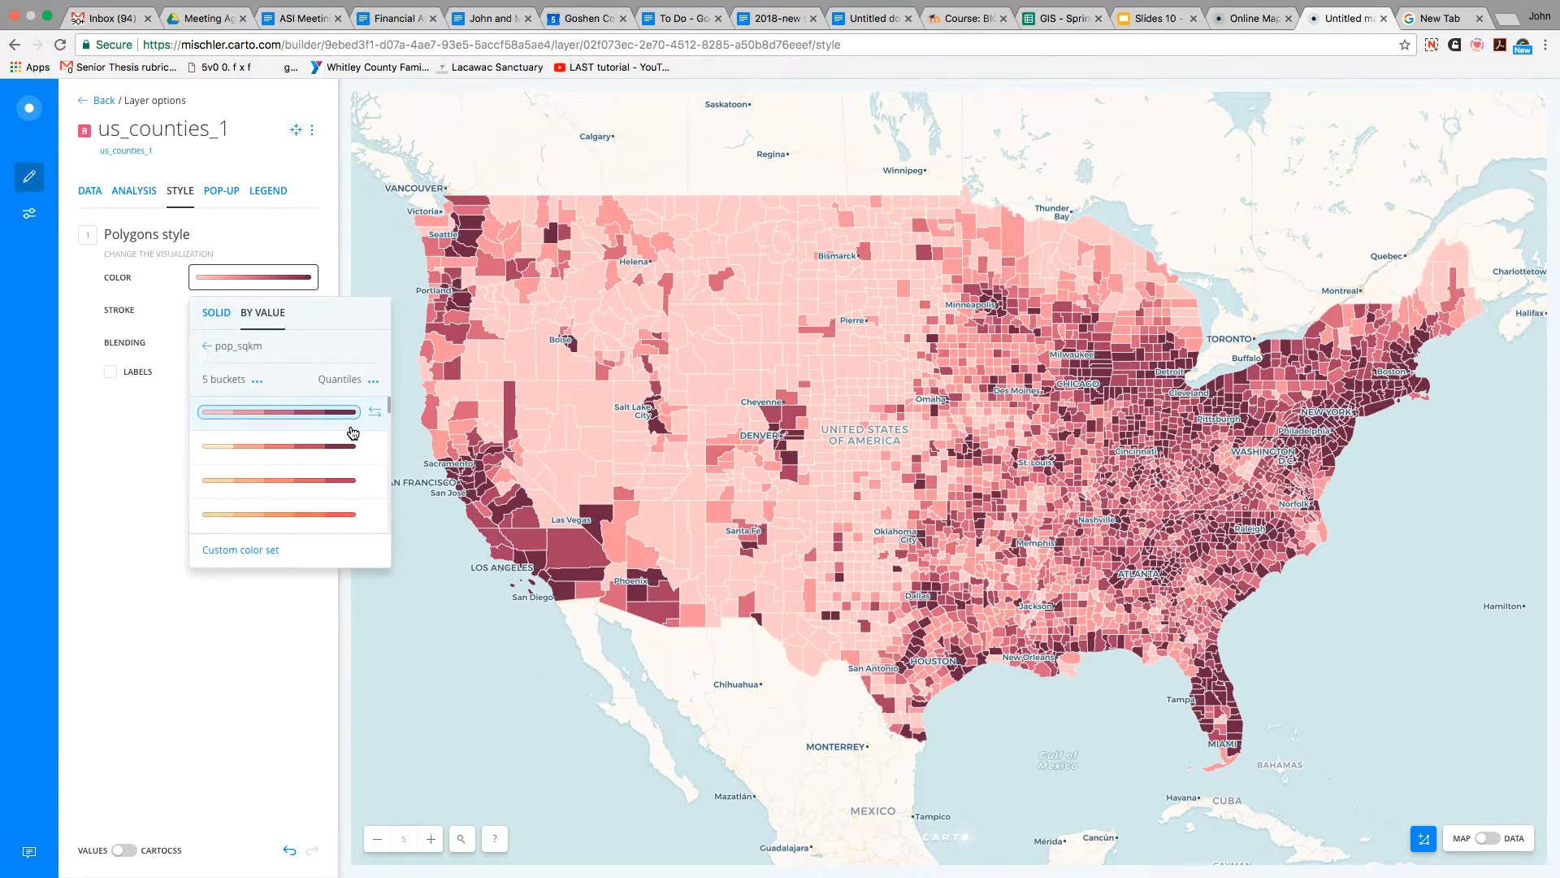
click(276, 515)
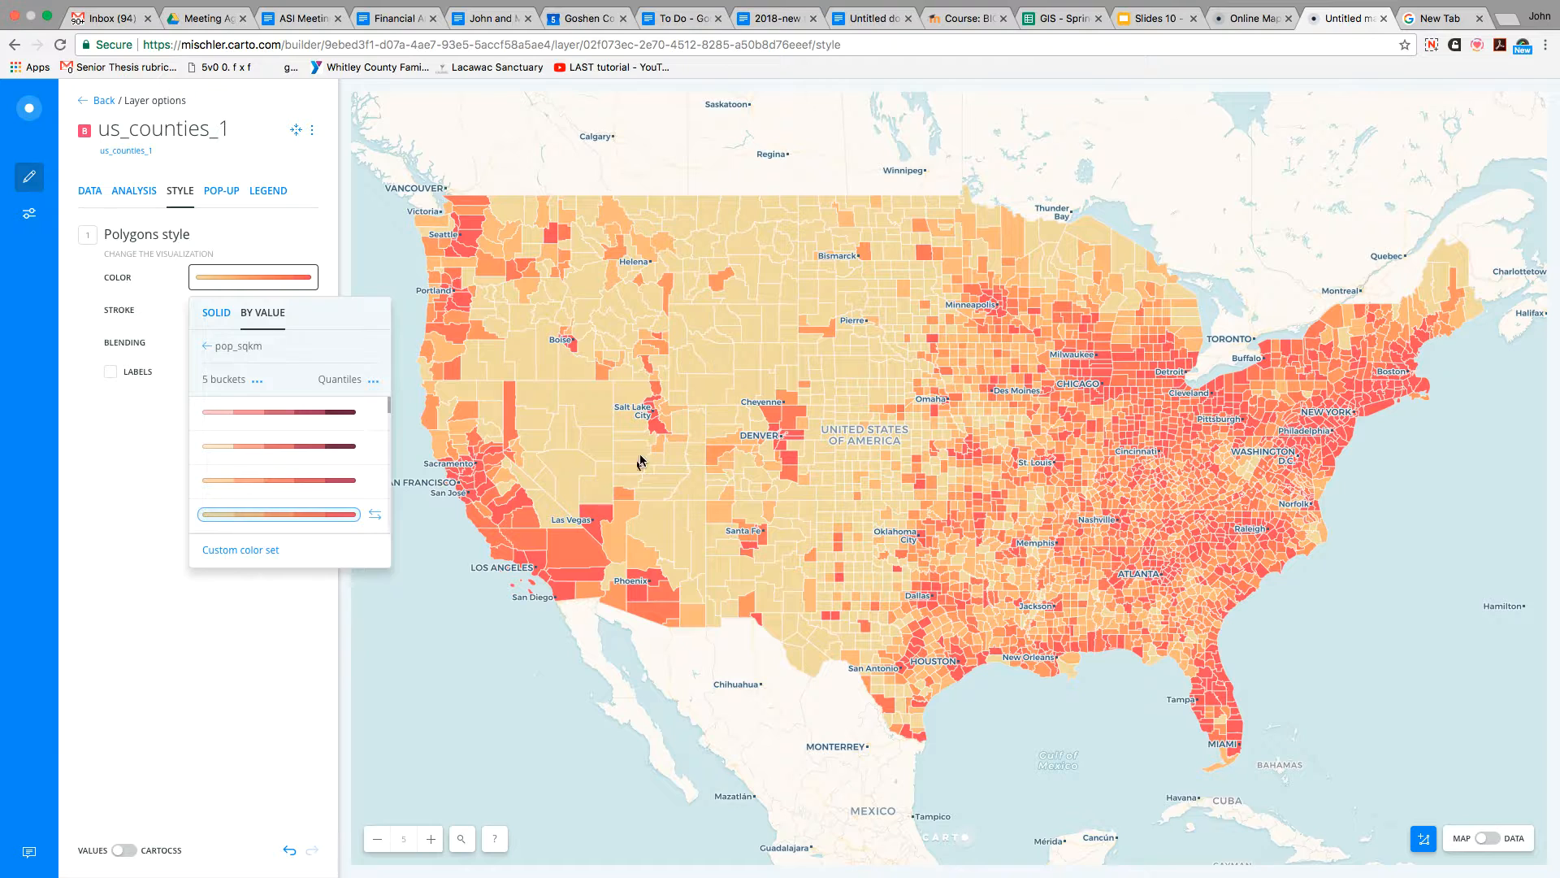
click(198, 667)
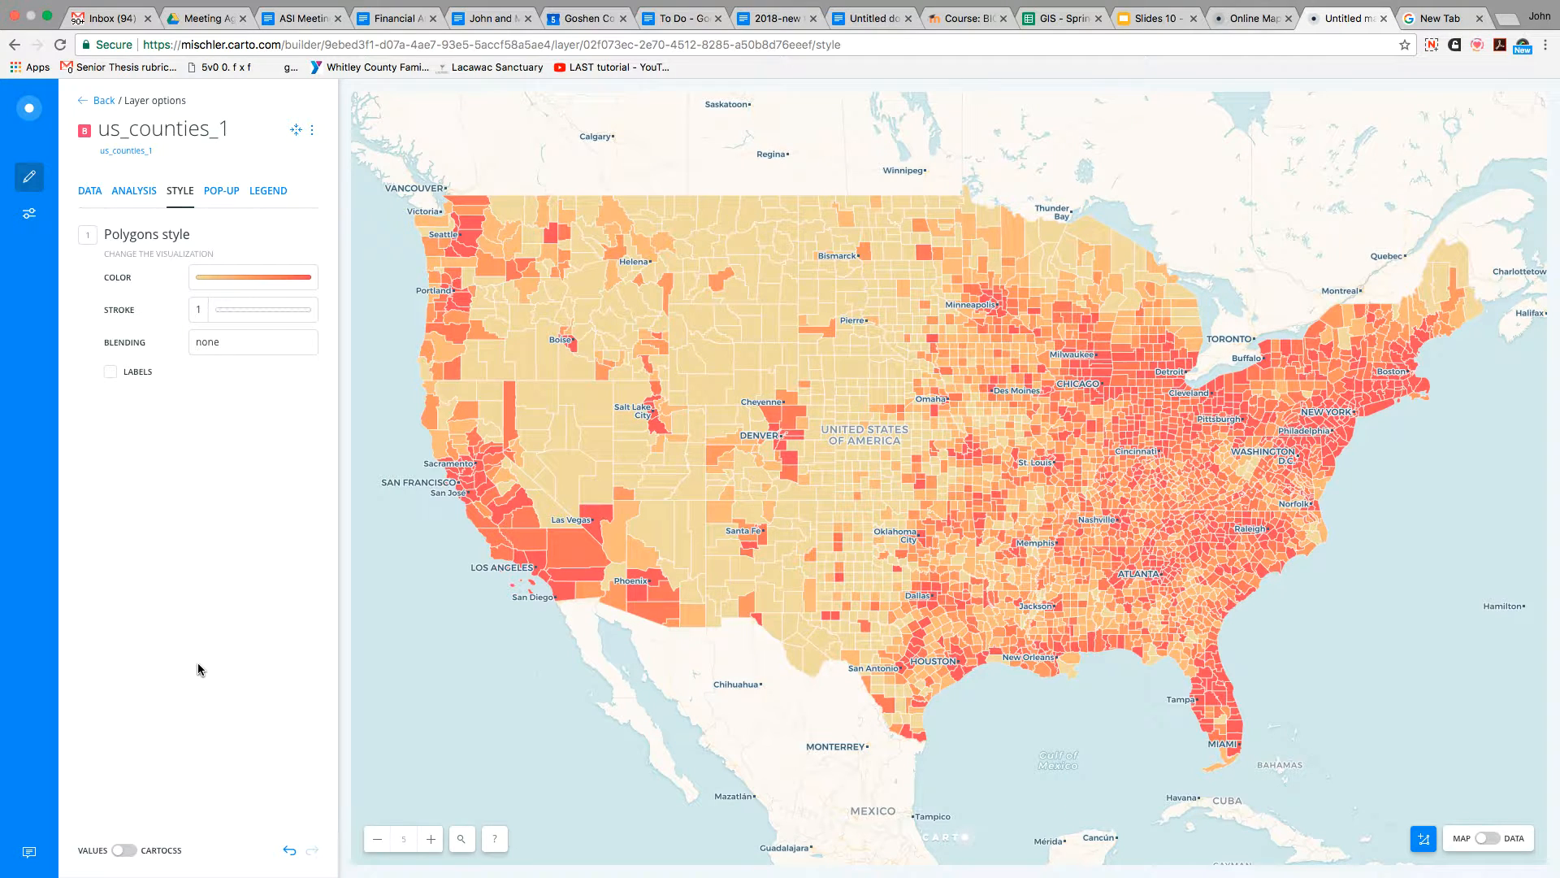
Step: Add a color gradient legend titled pop_sqkm to the map, after trying the custom list legend style
click(275, 192)
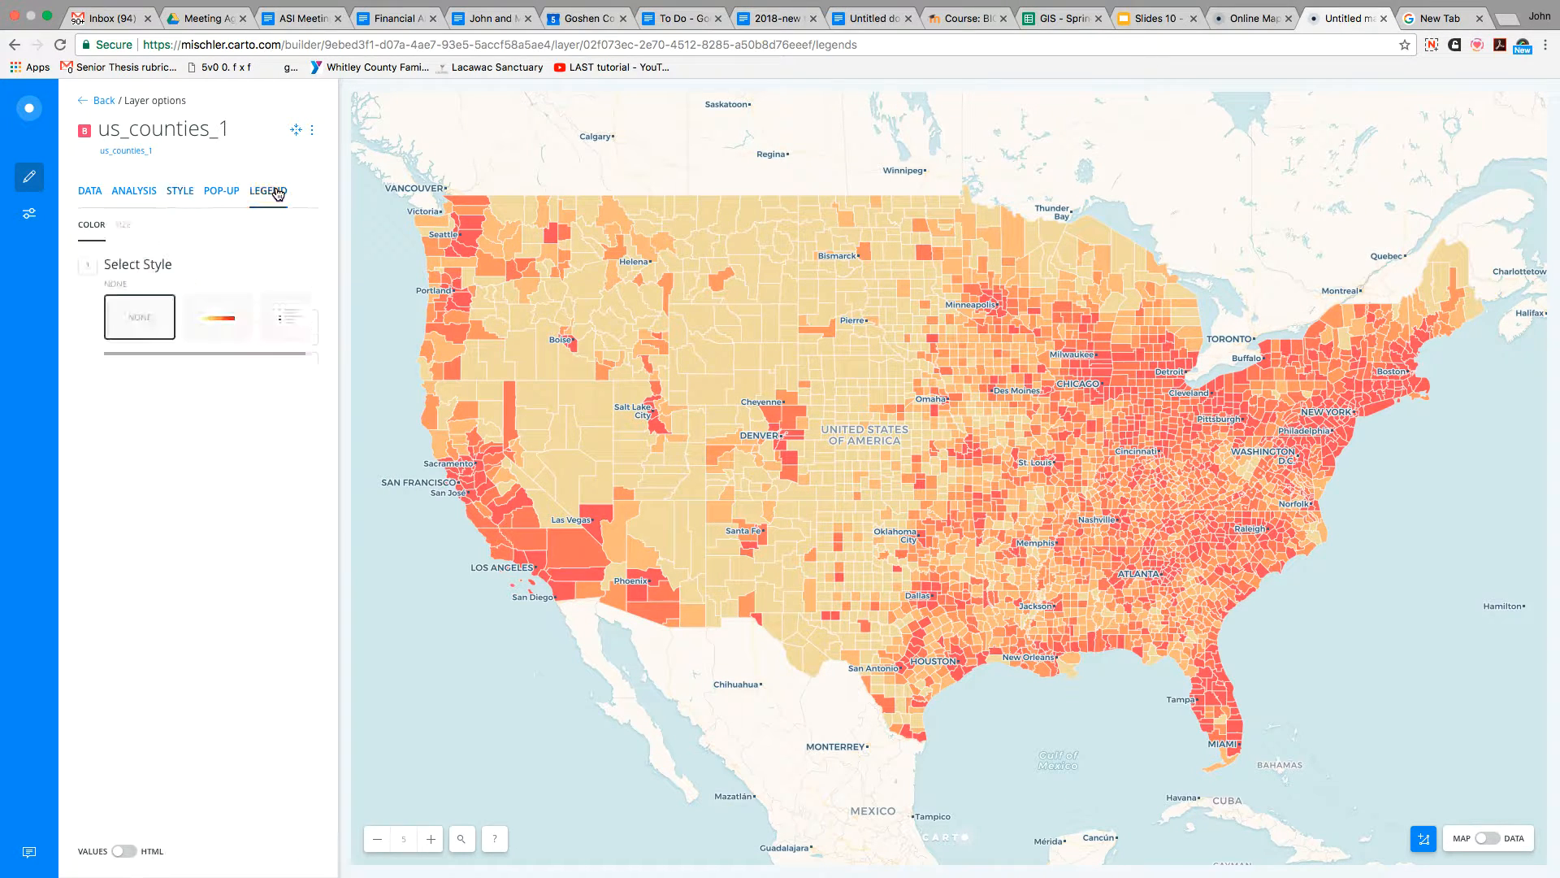
click(203, 325)
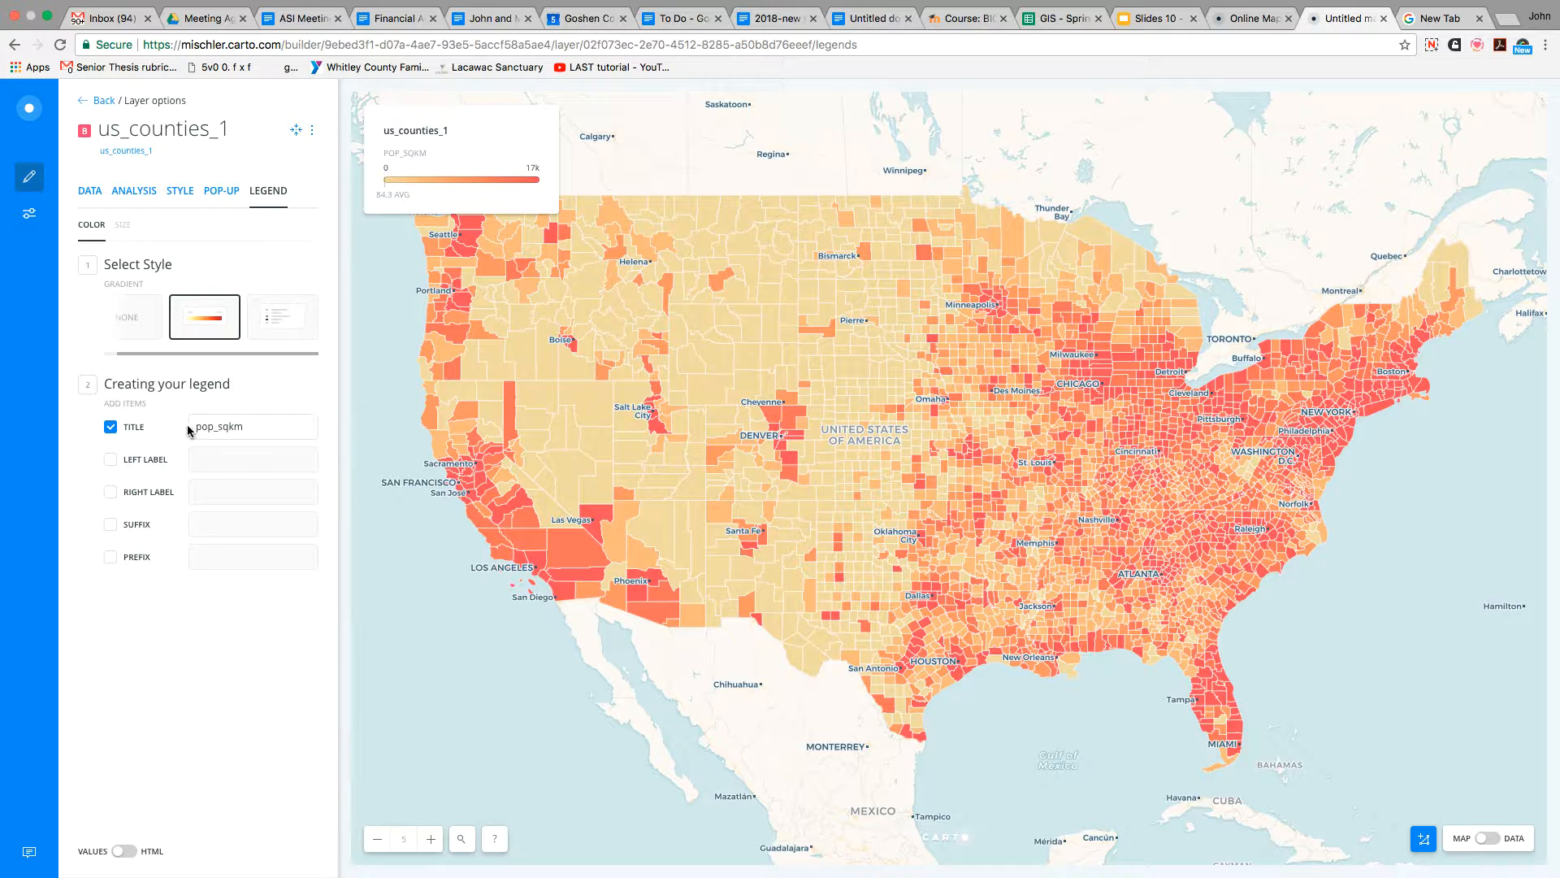
click(252, 429)
click(274, 325)
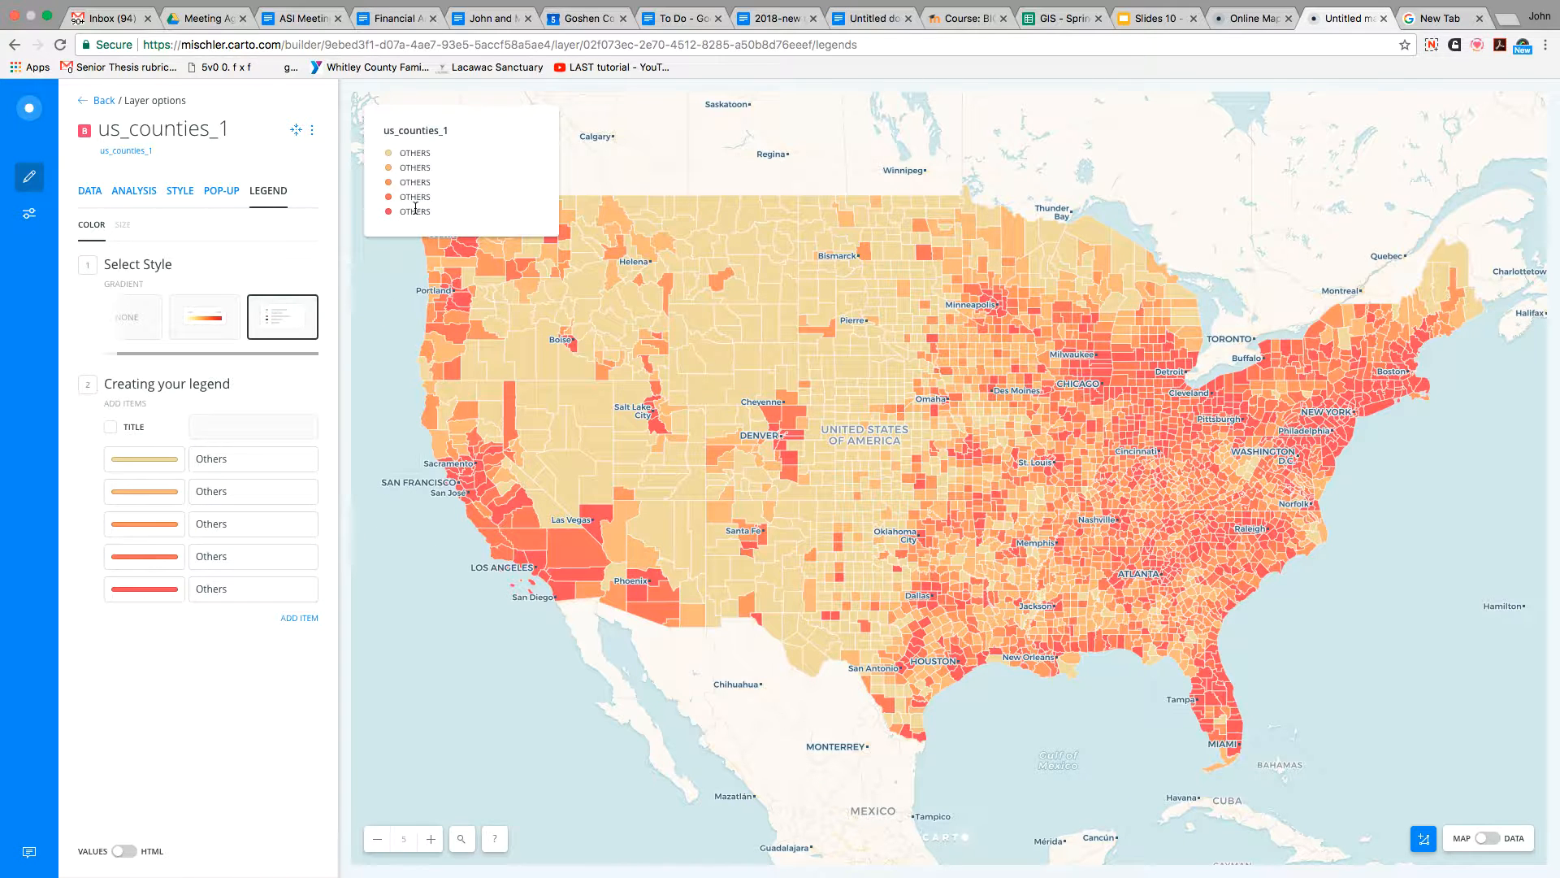
click(195, 319)
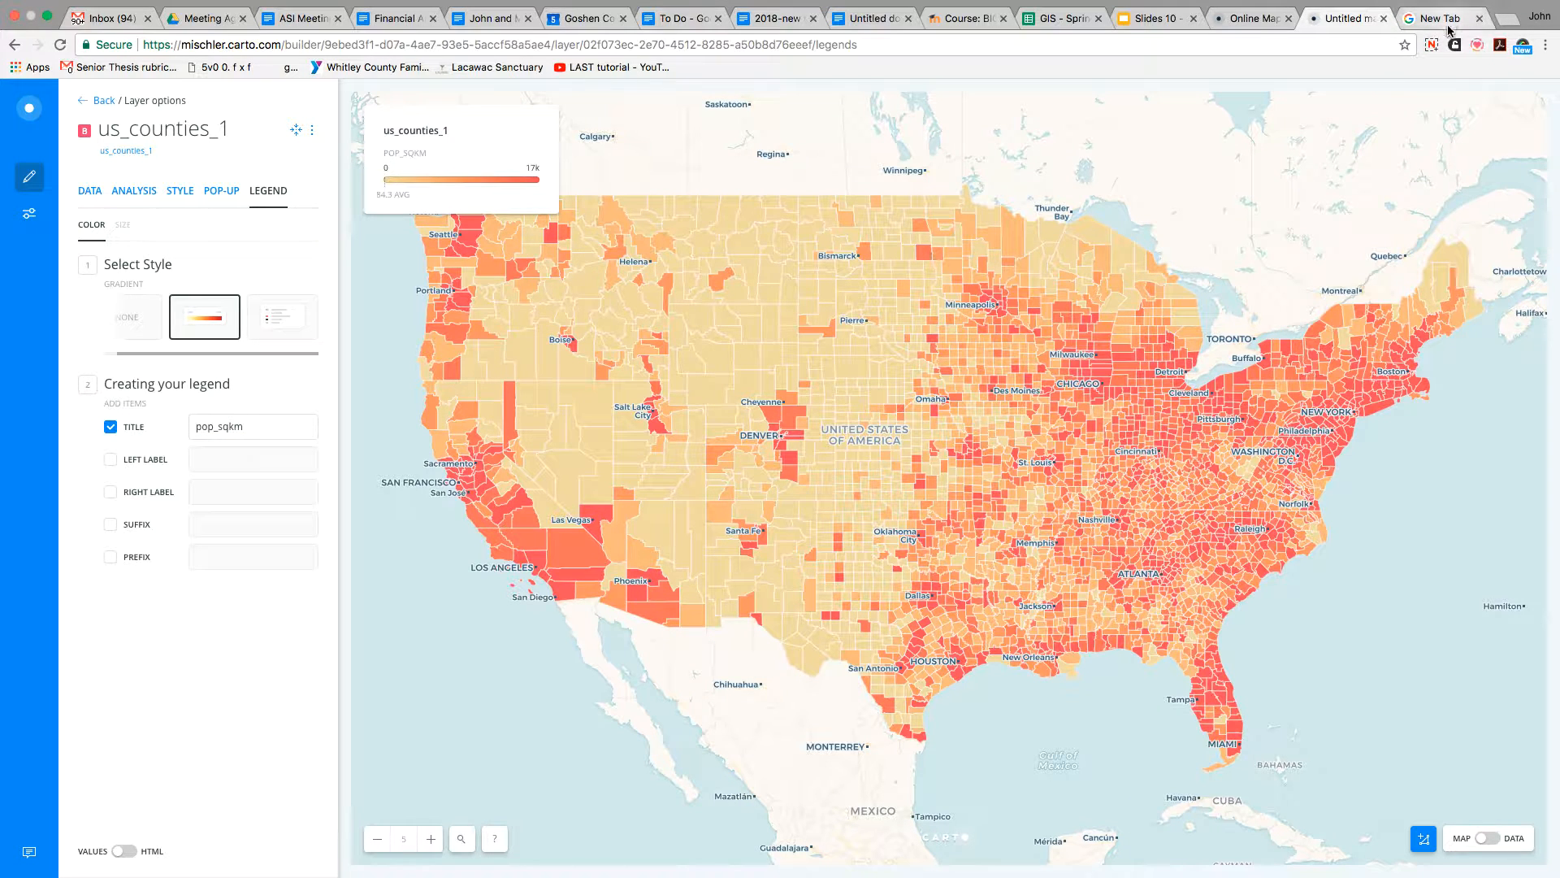
click(1431, 45)
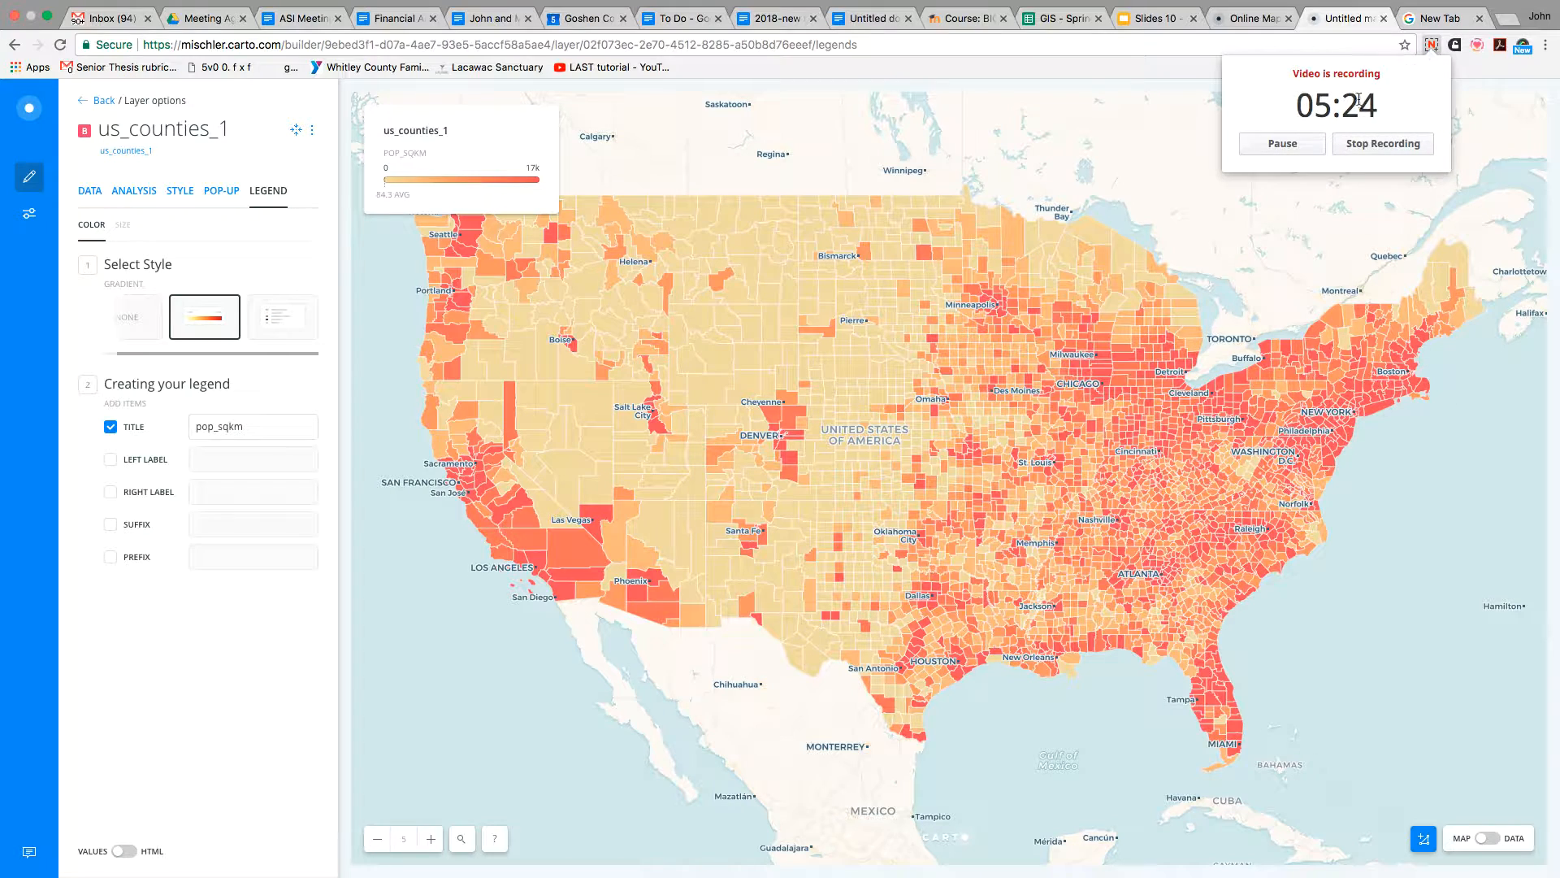